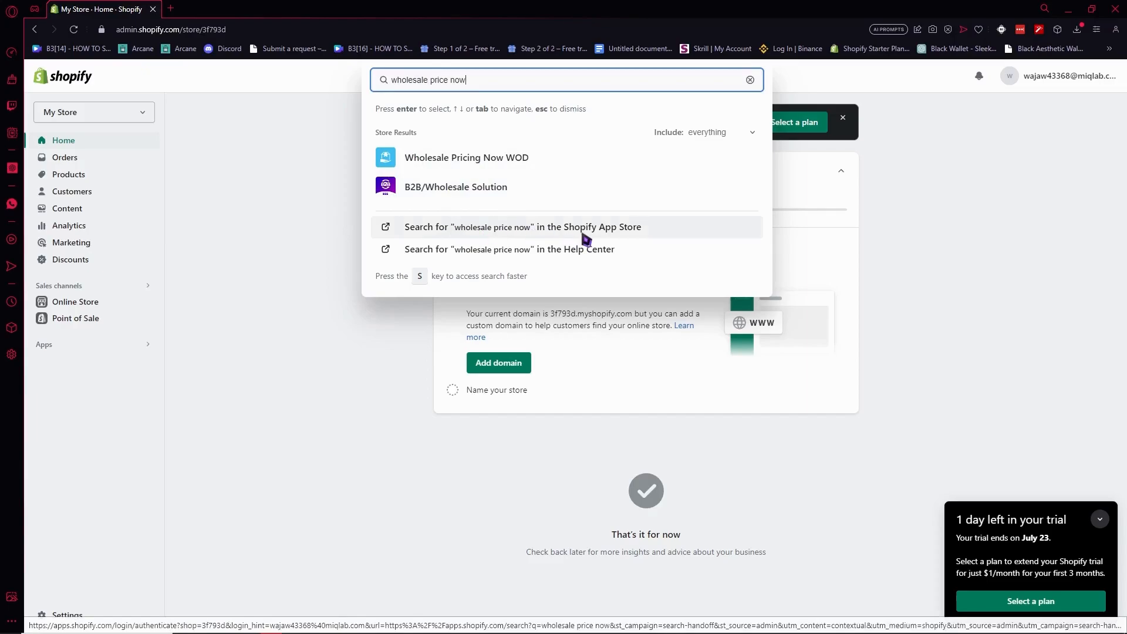
# - Search the Shopify App Store for "wholesale price now" and look through the listed wholesale pricing apps
pyautogui.click(548, 235)
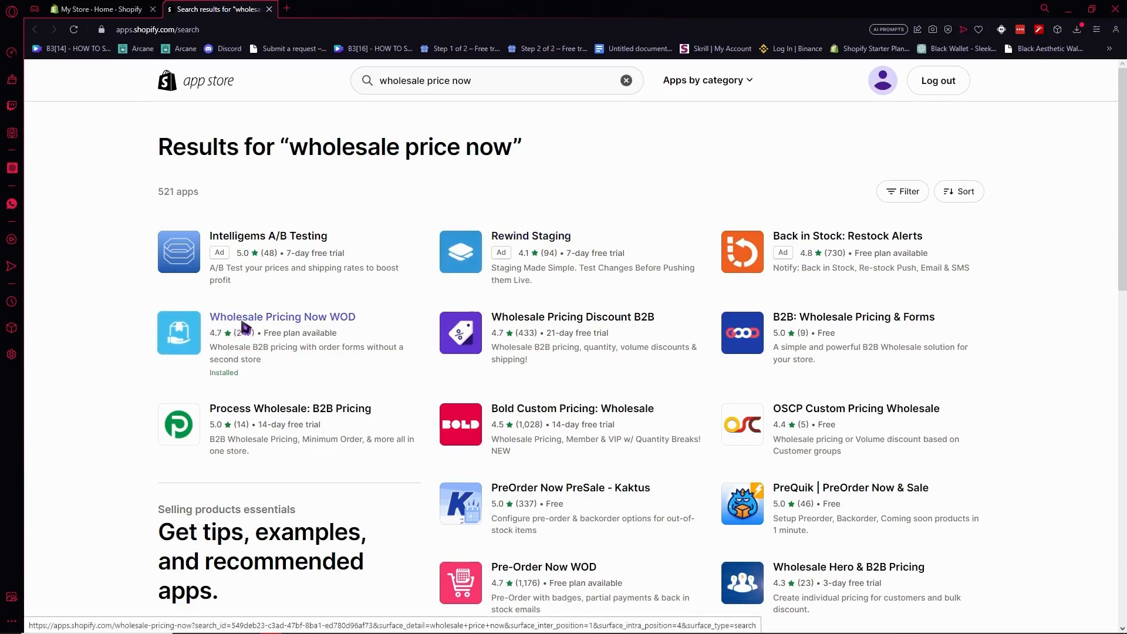
pyautogui.scroll(-4, 410, 279)
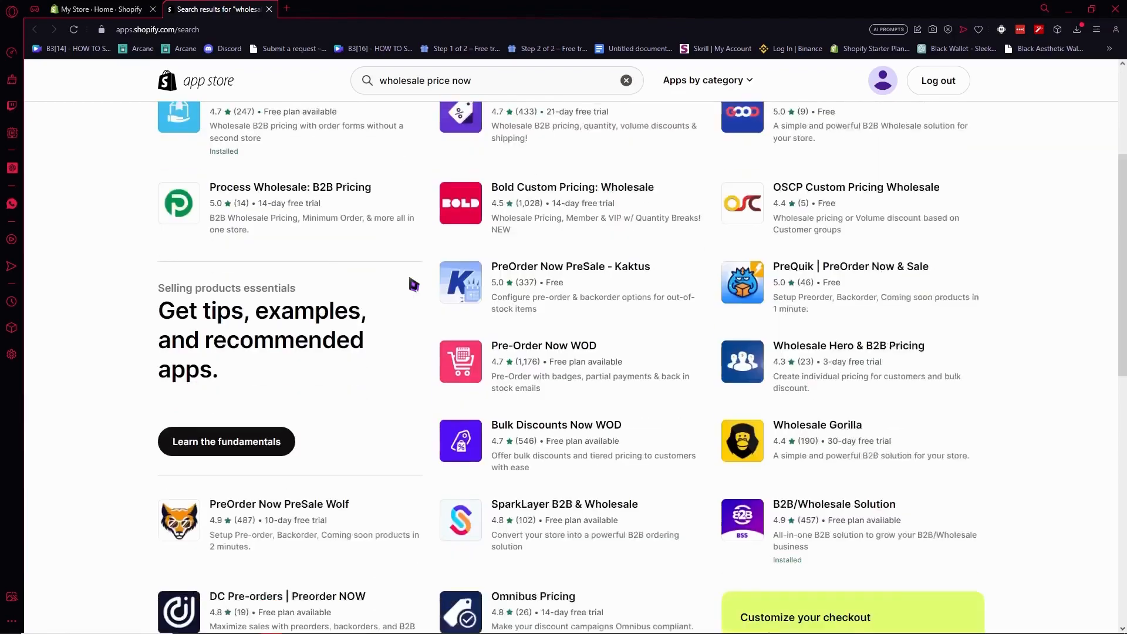
pyautogui.scroll(-6, 538, 295)
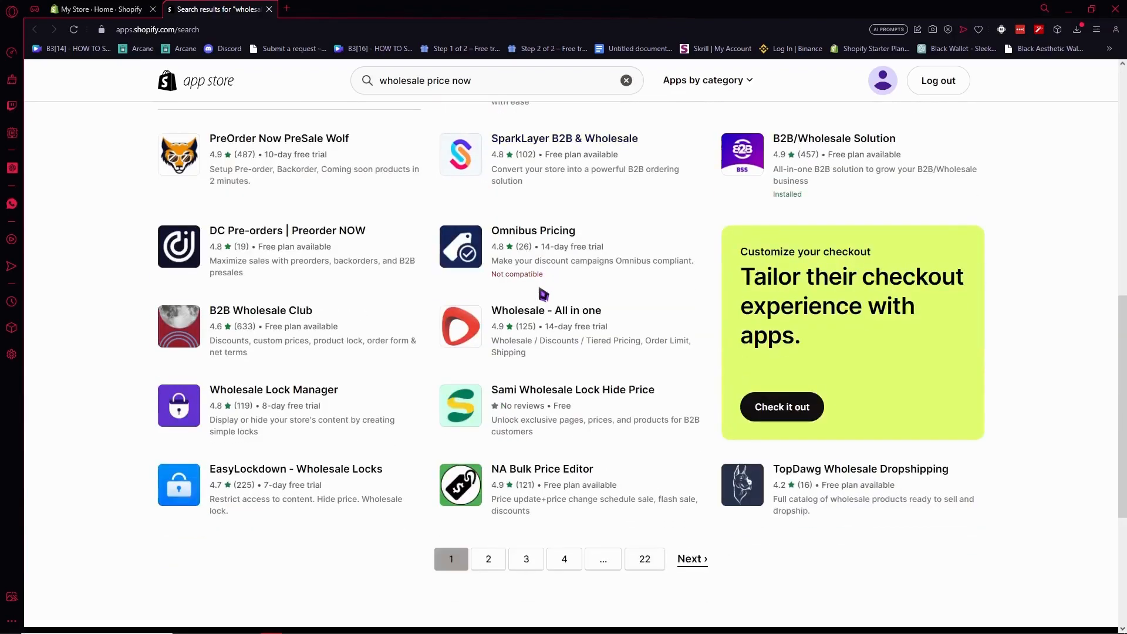
pyautogui.scroll(10, 543, 294)
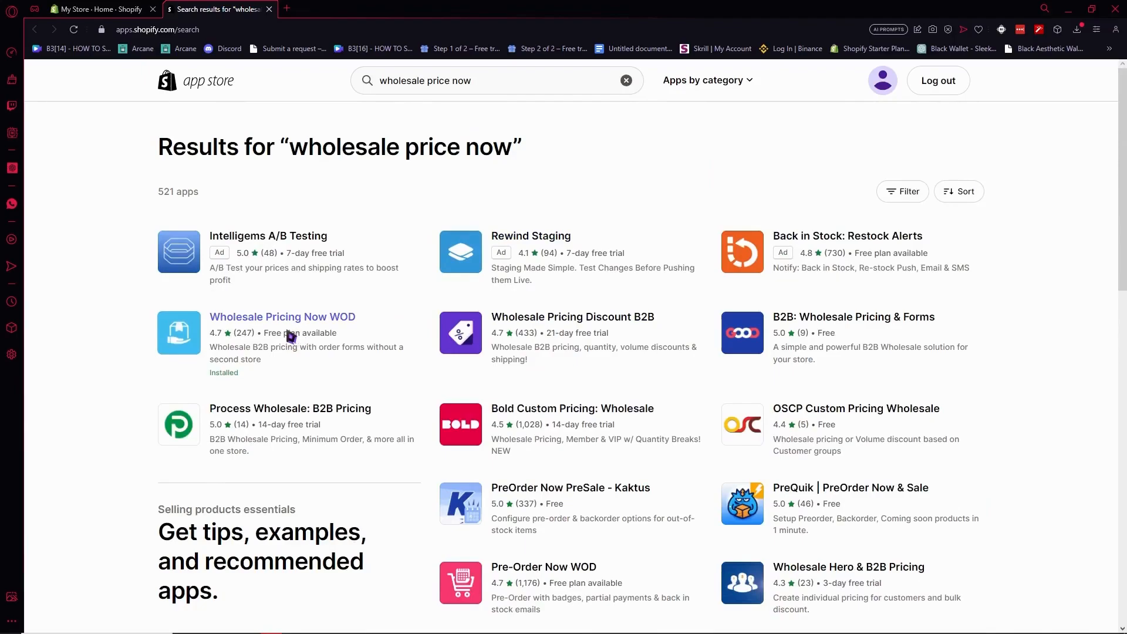
pyautogui.scroll(-2, 558, 399)
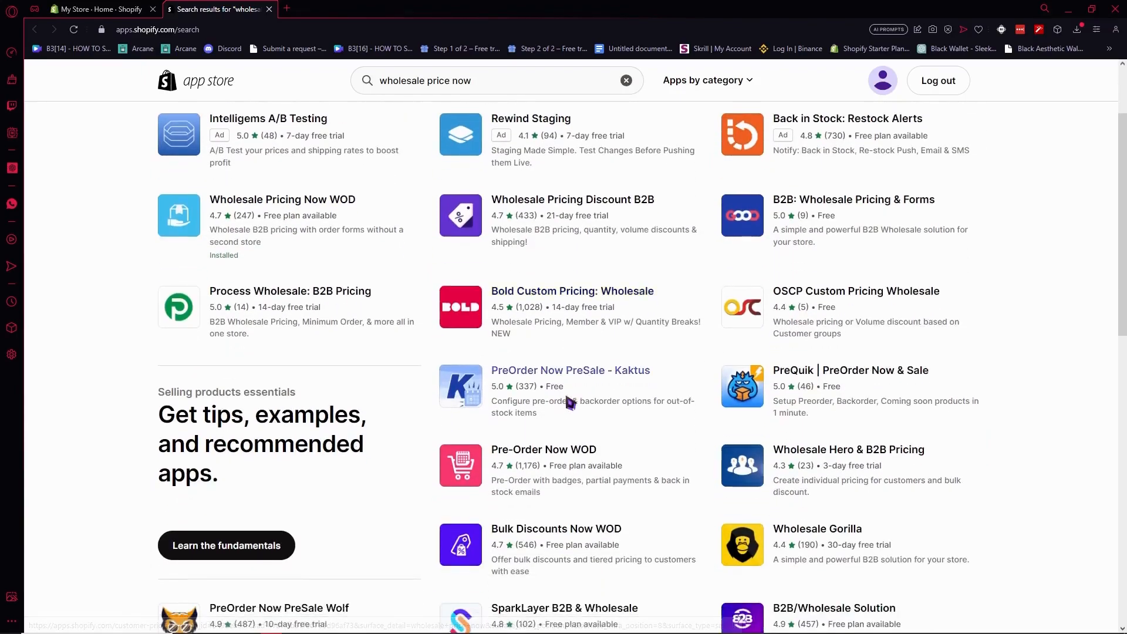
pyautogui.scroll(-1, 605, 387)
pyautogui.scroll(-1, 564, 470)
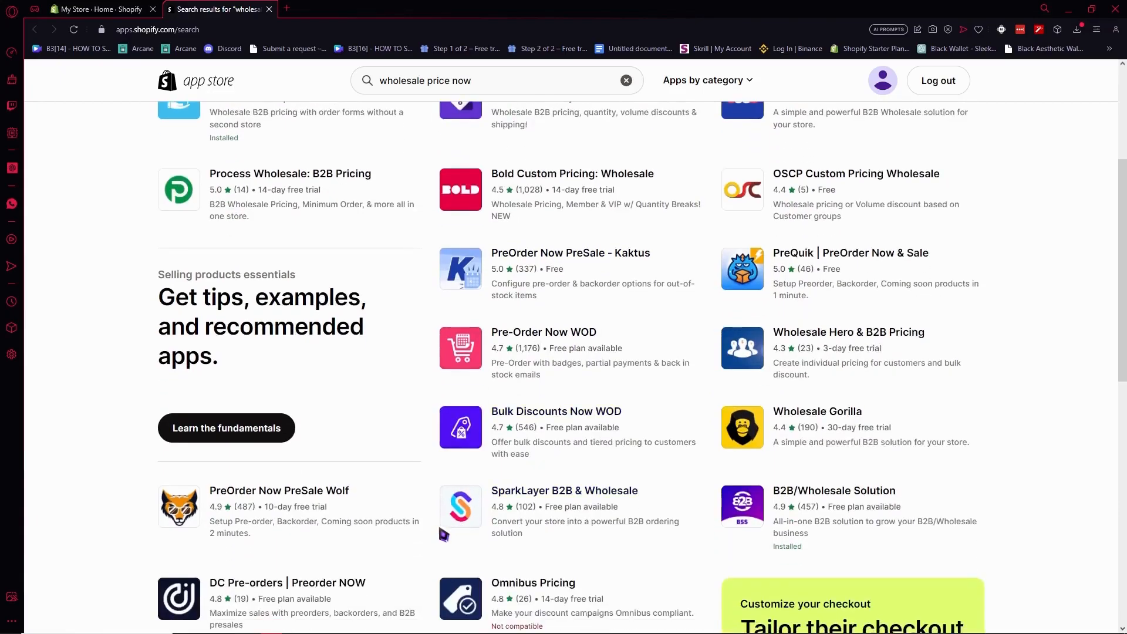
pyautogui.scroll(2, 544, 397)
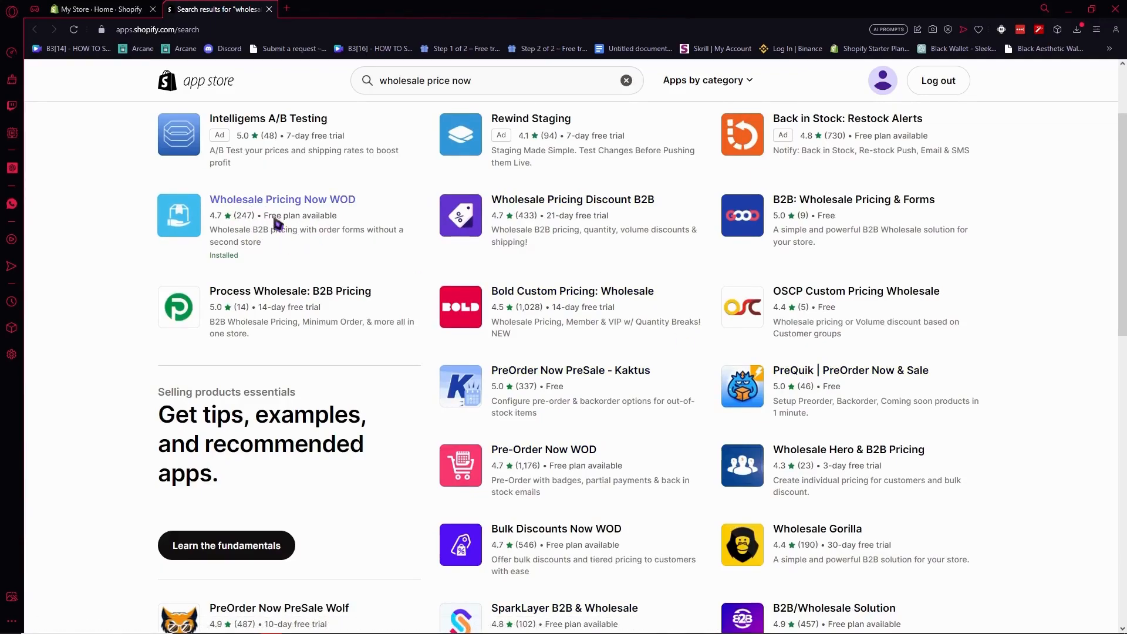
pyautogui.scroll(1, 279, 234)
pyautogui.scroll(1, 277, 236)
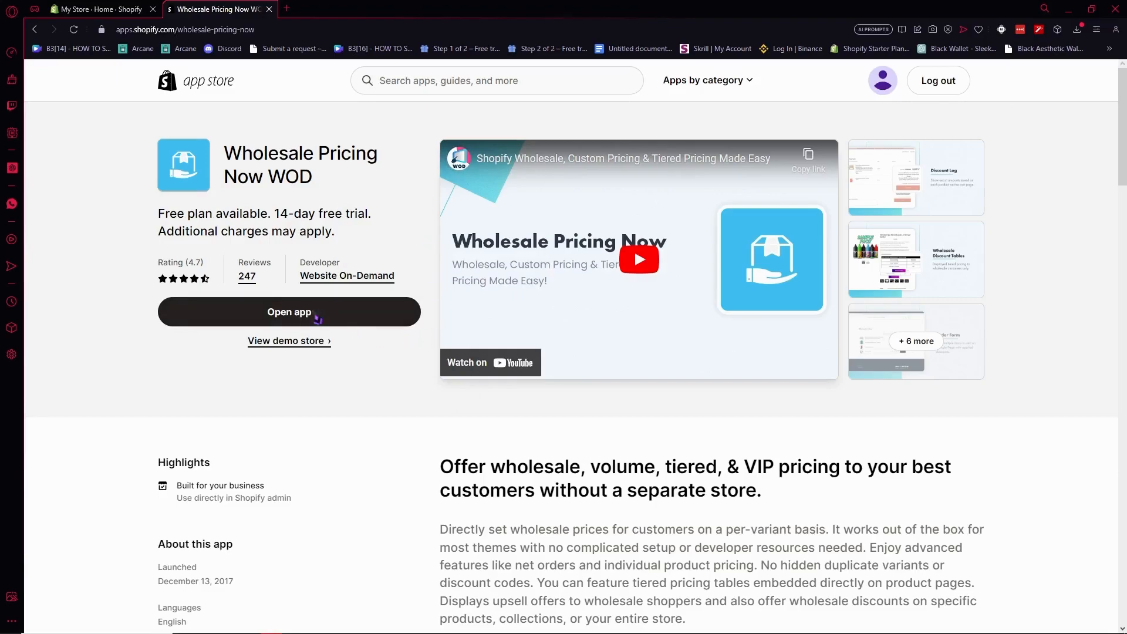
# - Open the installed Wholesale Pricing Now WOD app and start creating a discount group
pyautogui.click(305, 321)
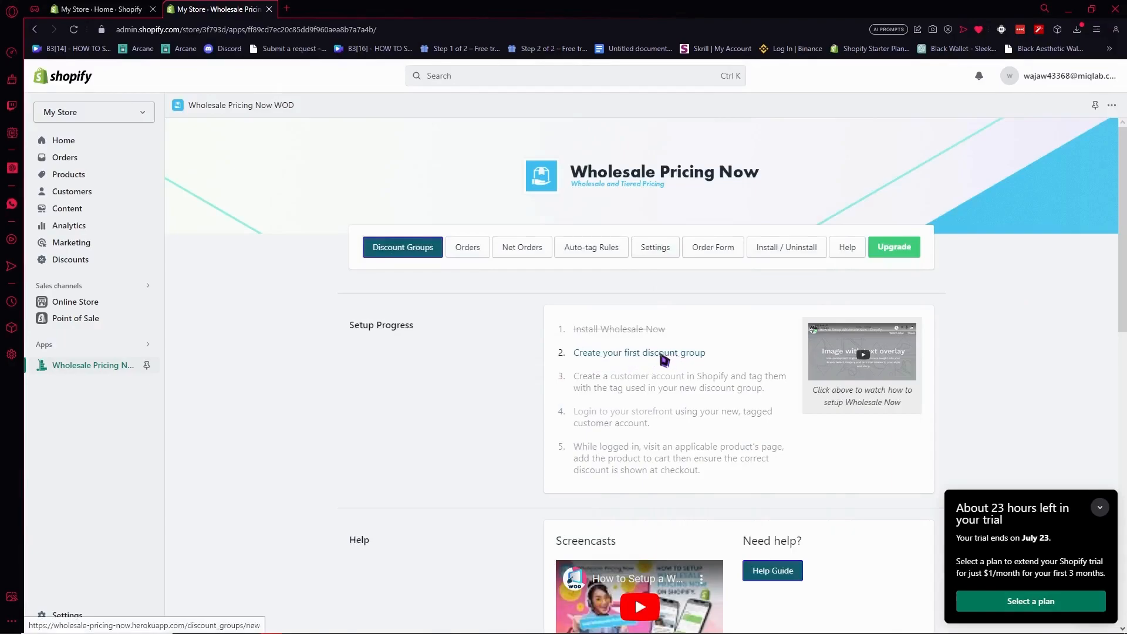
pyautogui.scroll(-1, 662, 358)
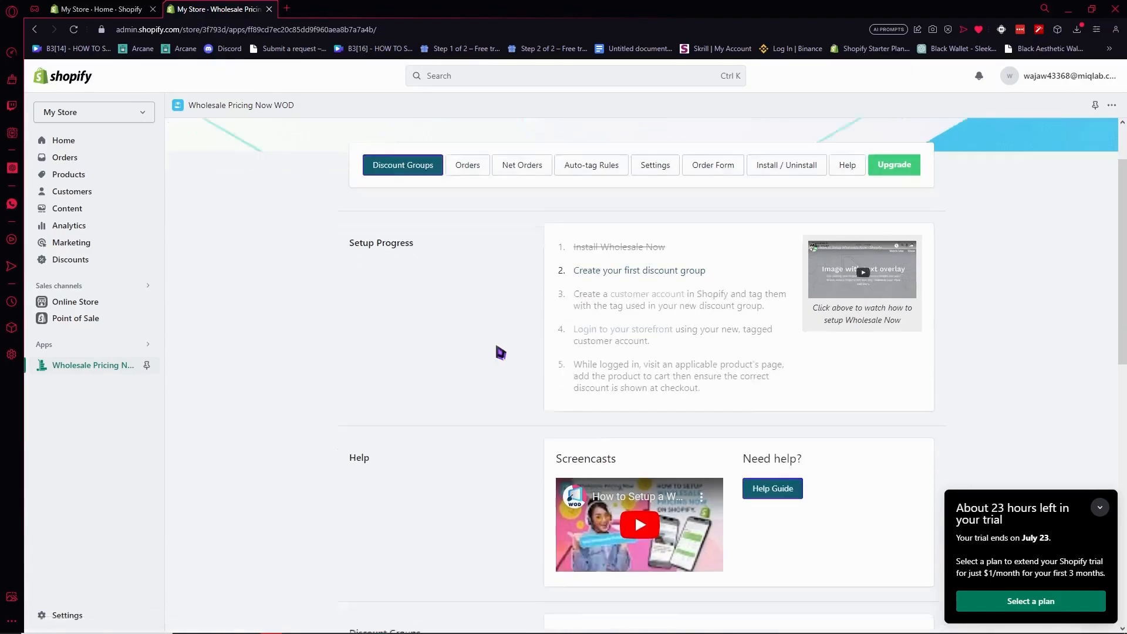
pyautogui.scroll(-4, 498, 352)
pyautogui.scroll(-1, 468, 399)
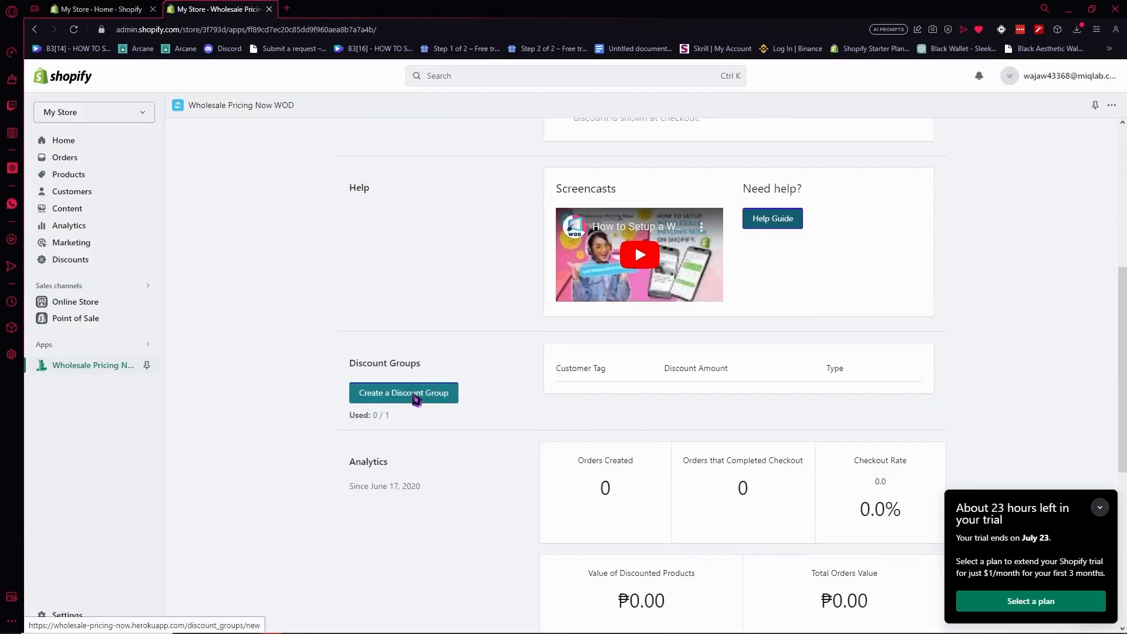
pyautogui.click(416, 400)
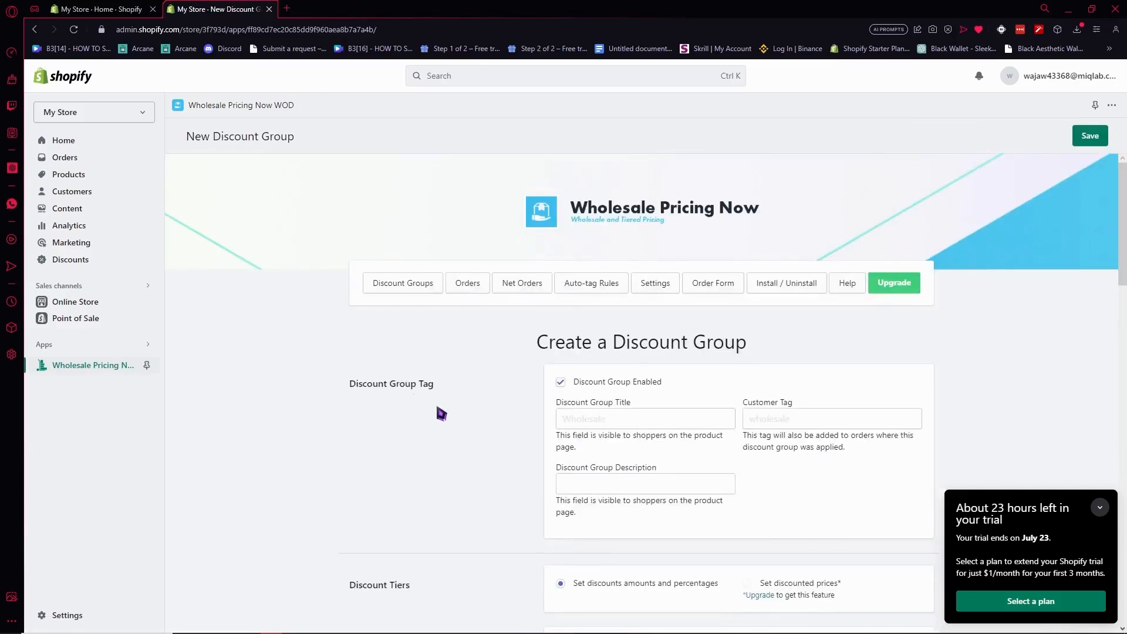
# - Enter SAMPLE GROUP as the discount group title and WHOLESALE CUSTOMER as the customer tag
pyautogui.scroll(-2, 444, 410)
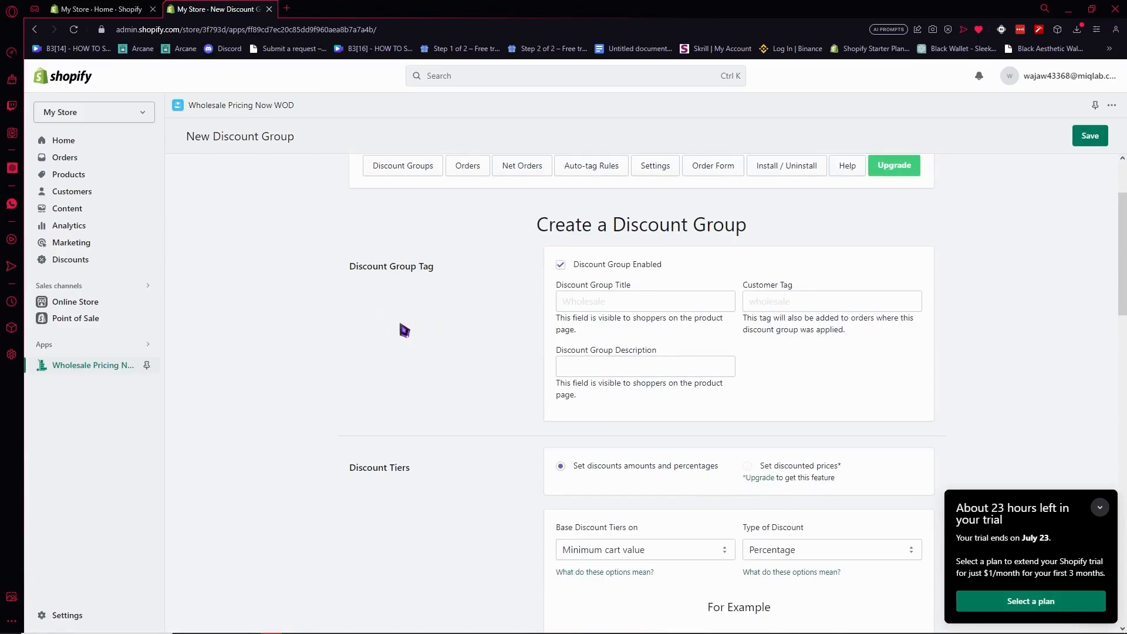
pyautogui.scroll(2, 519, 298)
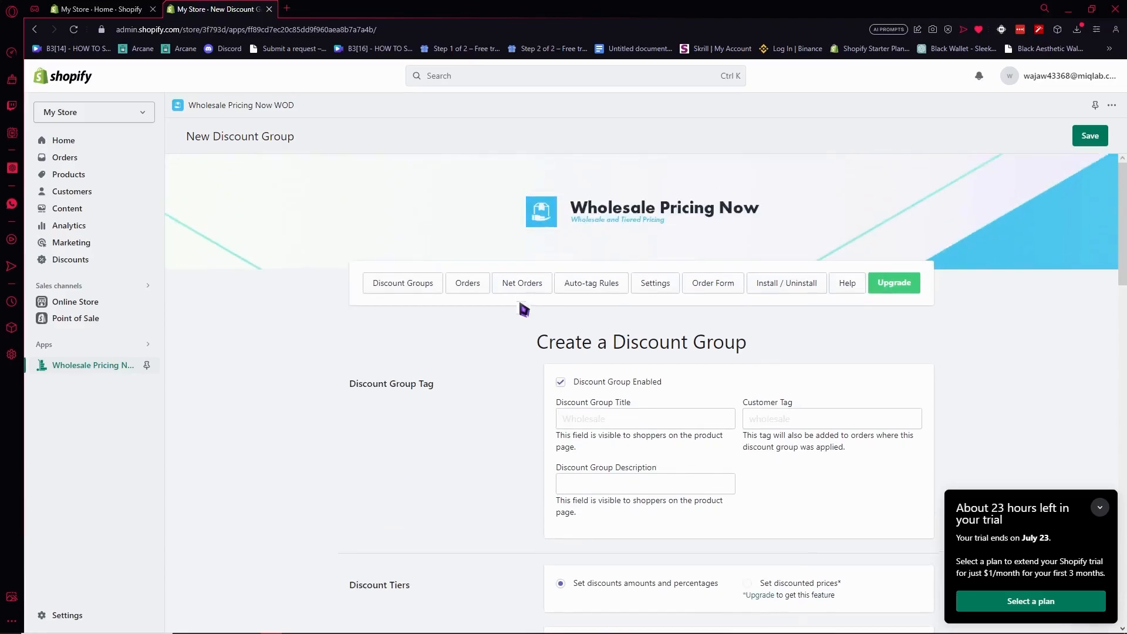
pyautogui.click(576, 420)
pyautogui.write('SAMPLE GROUP')
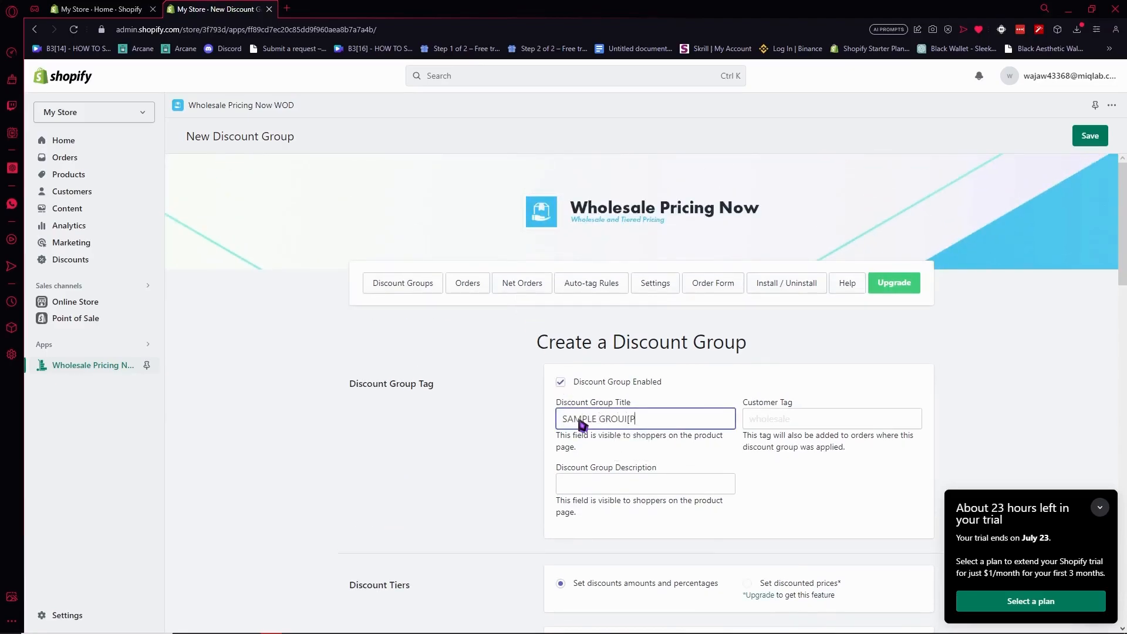
pyautogui.click(792, 423)
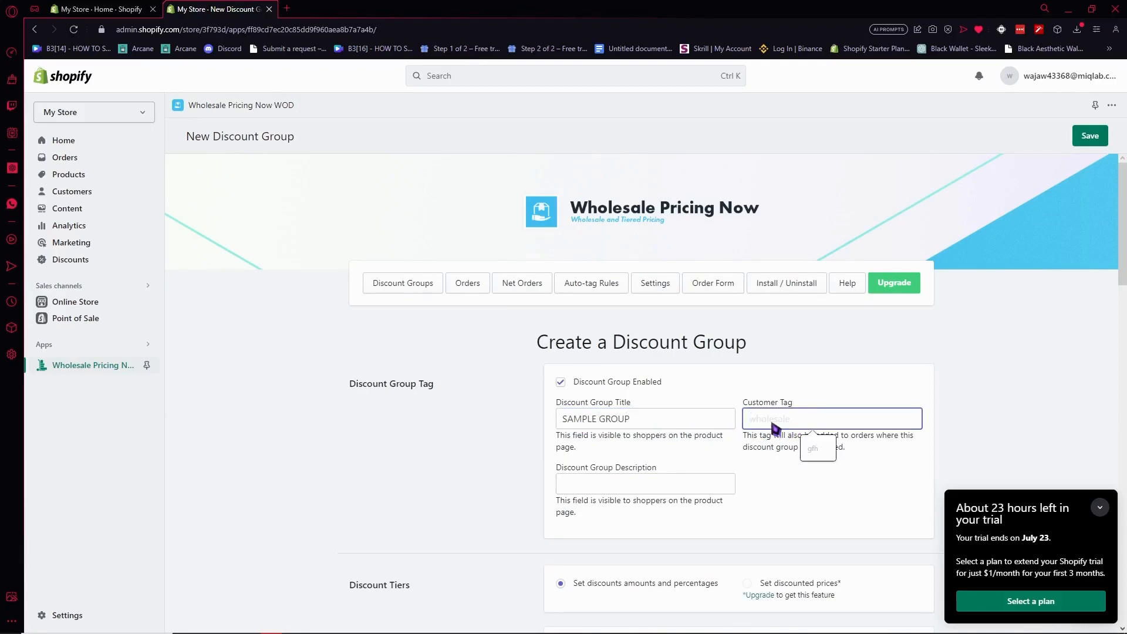
pyautogui.write('WHOLESALE CUSTOMER')
# - Fill in the discount group description with "ELIGIGLE FOR WHOLESALE BENEFITS"
pyautogui.scroll(-1, 757, 476)
pyautogui.click(608, 425)
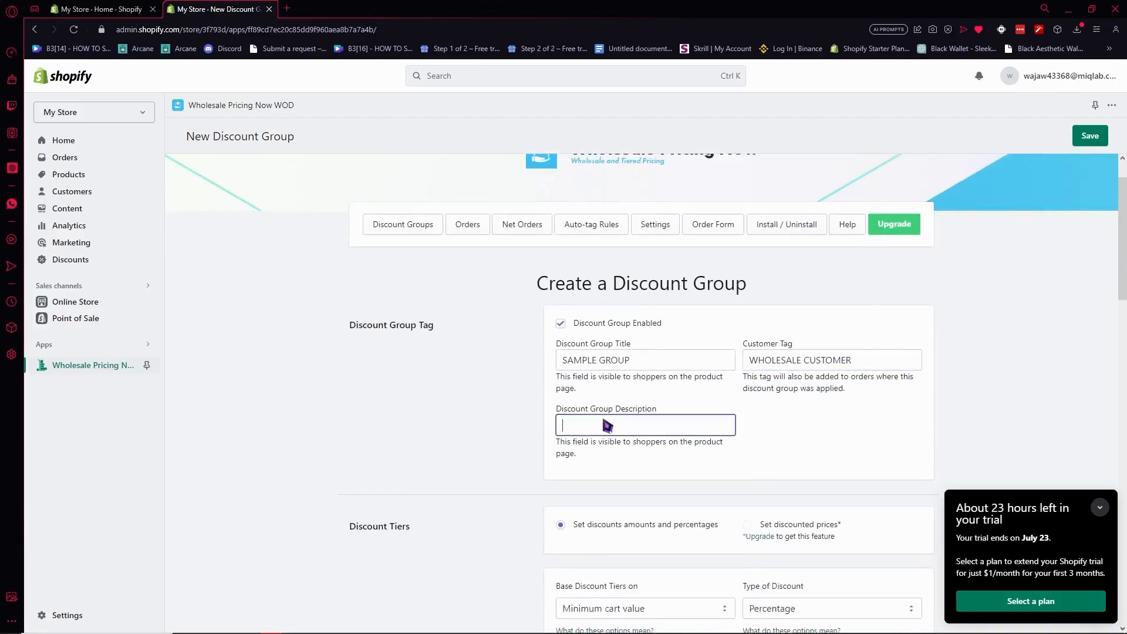
pyautogui.moveTo(565, 443); pyautogui.dragTo(615, 444)
pyautogui.click(619, 429)
pyautogui.click(496, 424)
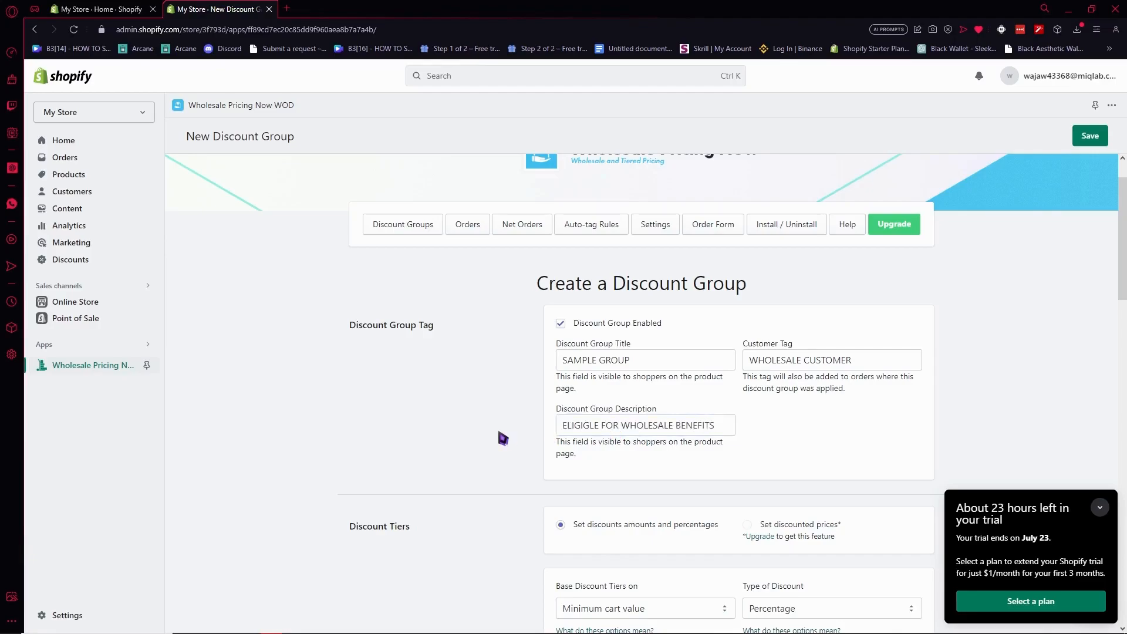
# - Review the discount tier options and base the discount tiers on Minimum cart quantity
pyautogui.scroll(-2, 499, 421)
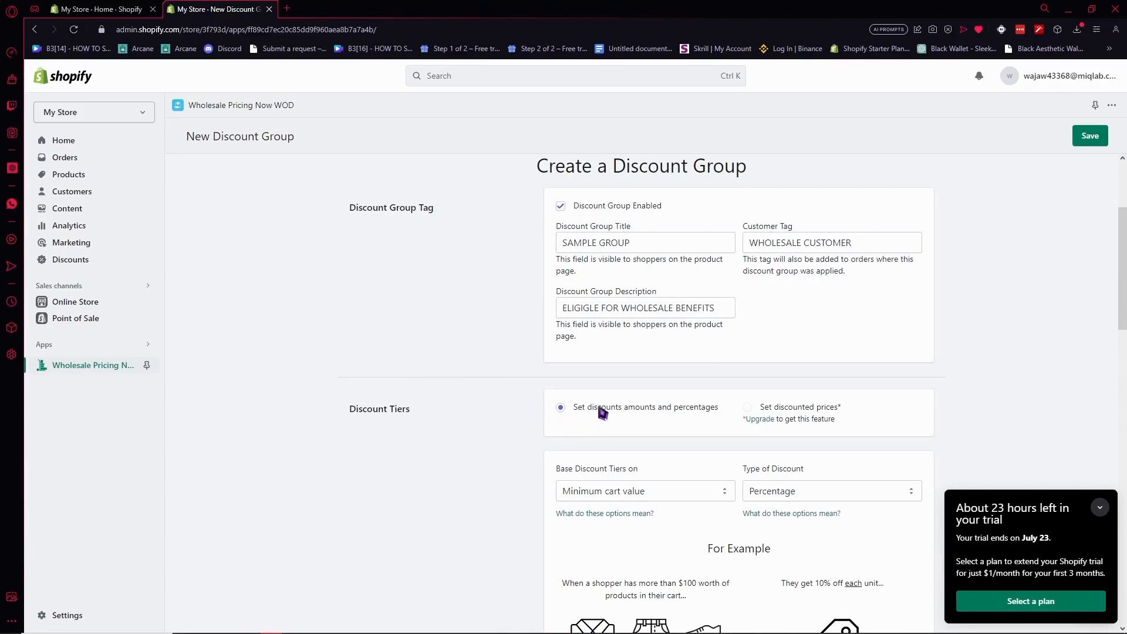
pyautogui.moveTo(640, 409); pyautogui.dragTo(853, 414)
pyautogui.click(801, 428)
pyautogui.scroll(-3, 626, 423)
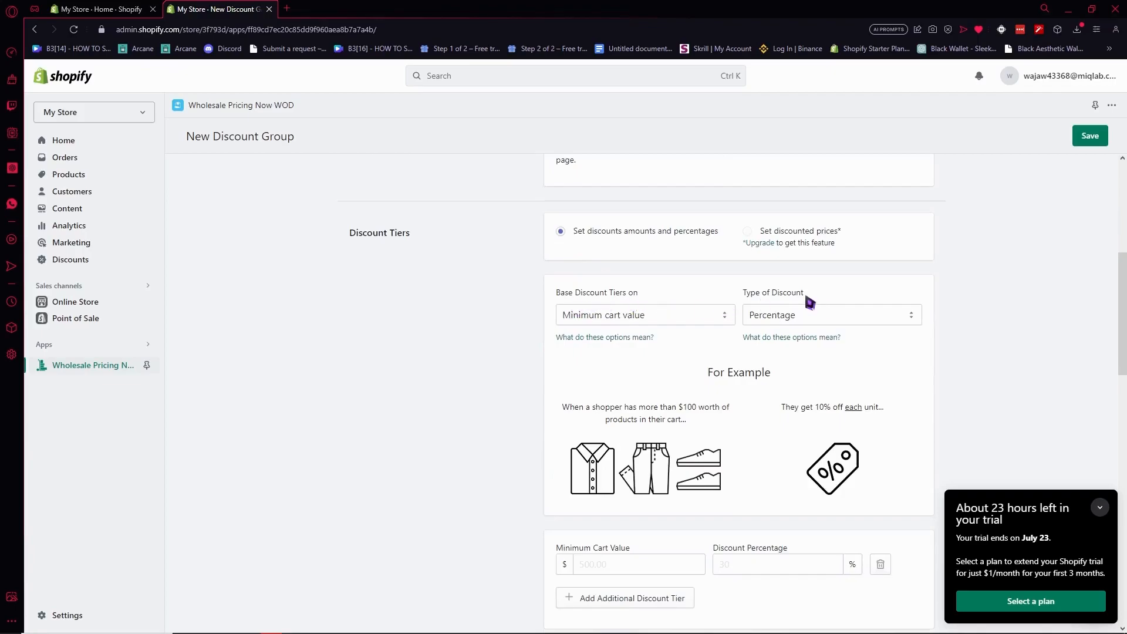
pyautogui.click(668, 322)
pyautogui.click(666, 320)
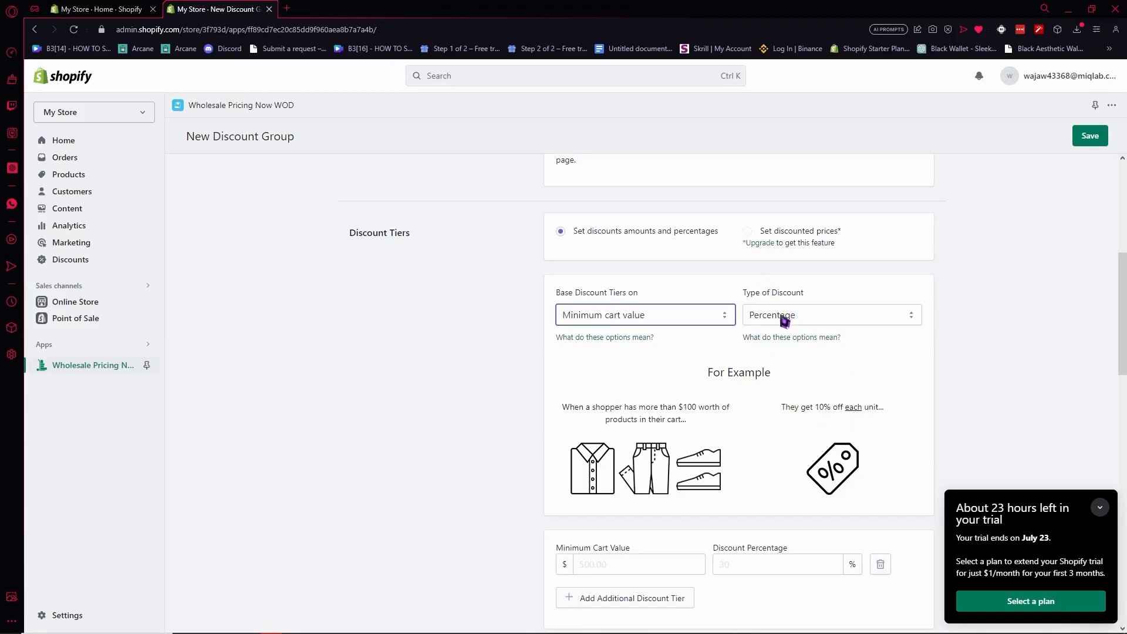
pyautogui.click(660, 318)
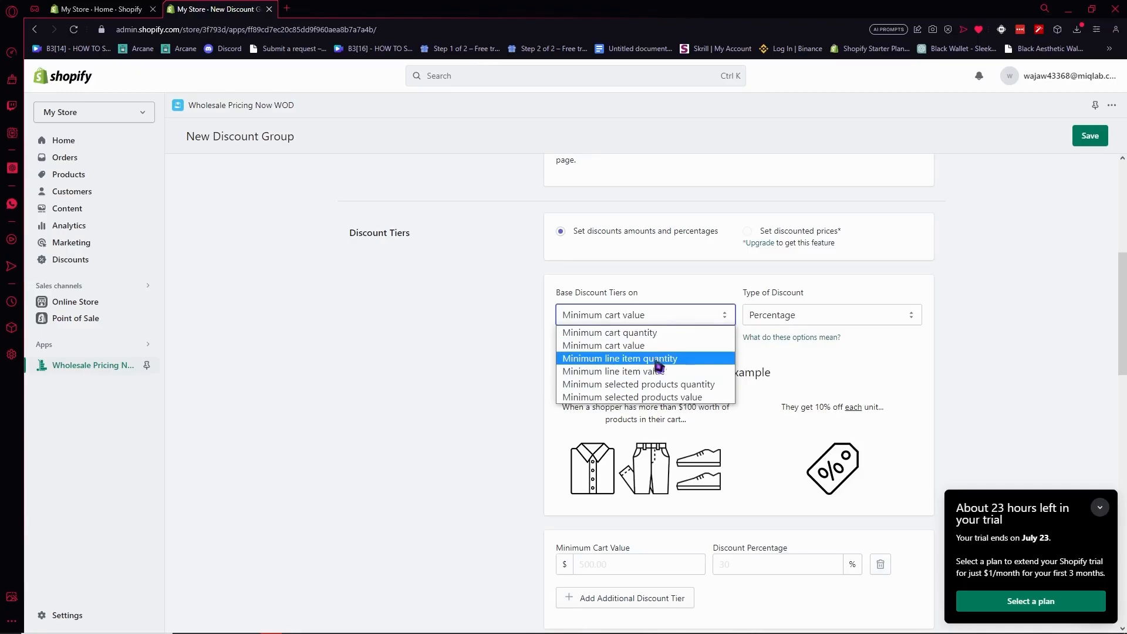
pyautogui.click(627, 335)
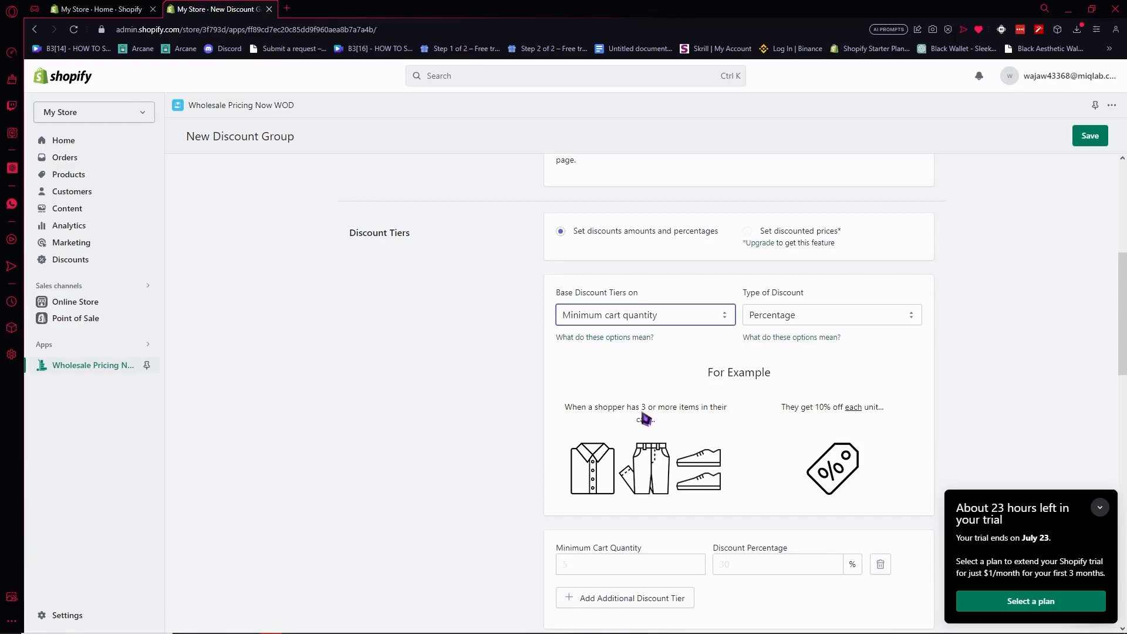
pyautogui.click(649, 316)
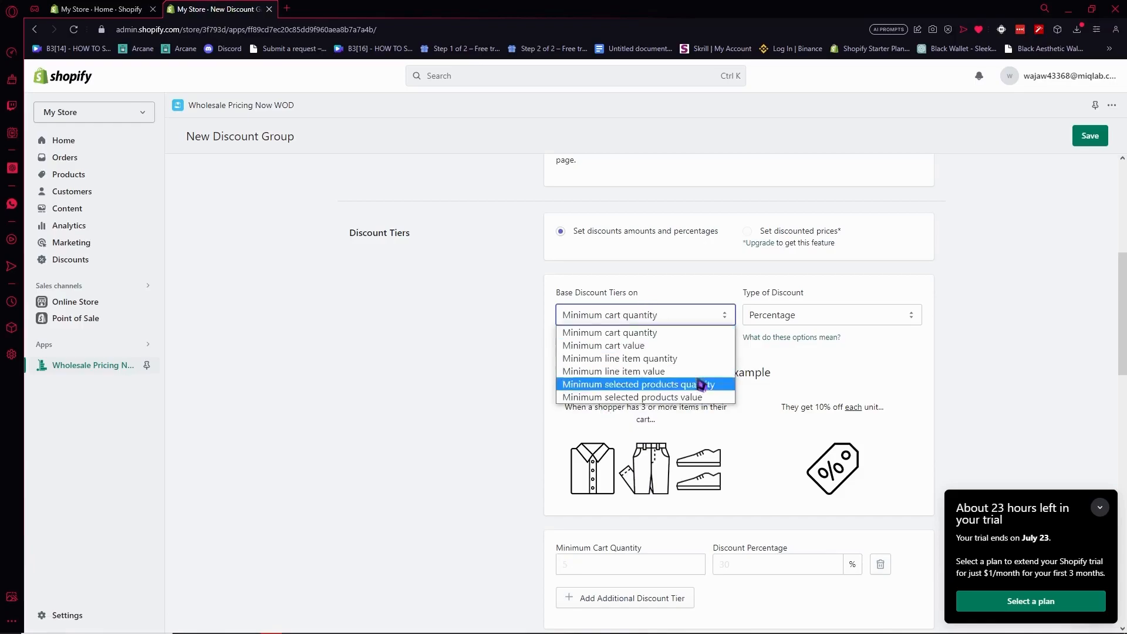
pyautogui.click(648, 334)
# - Try Fixed amount as the type of discount with Minimum cart quantity and read the example
pyautogui.click(827, 322)
pyautogui.click(828, 345)
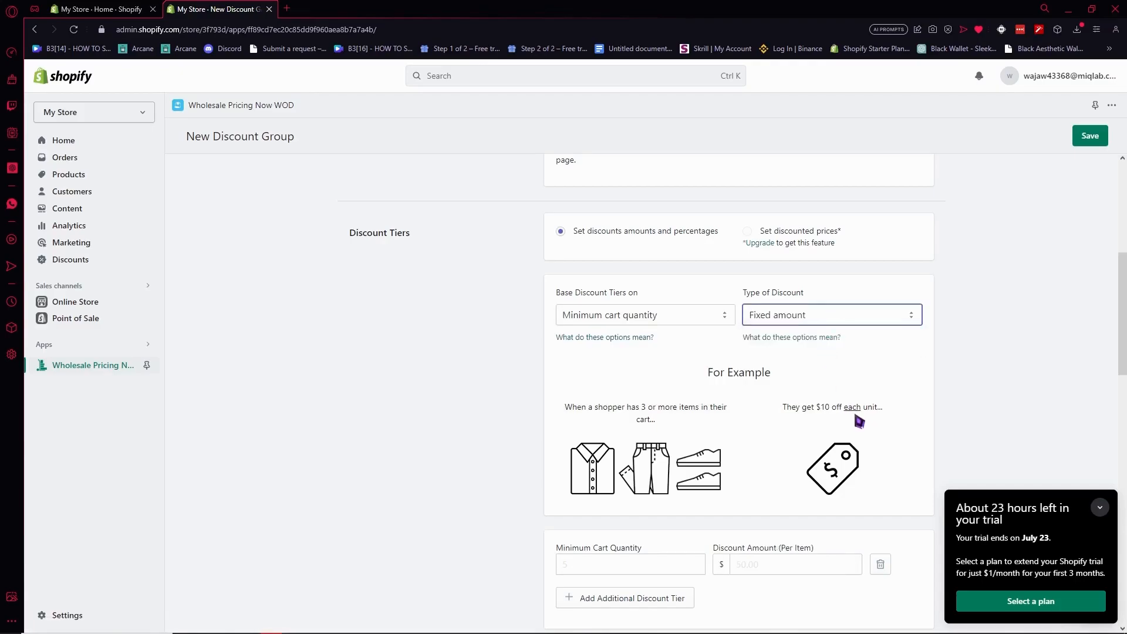
pyautogui.doubleClick(822, 408)
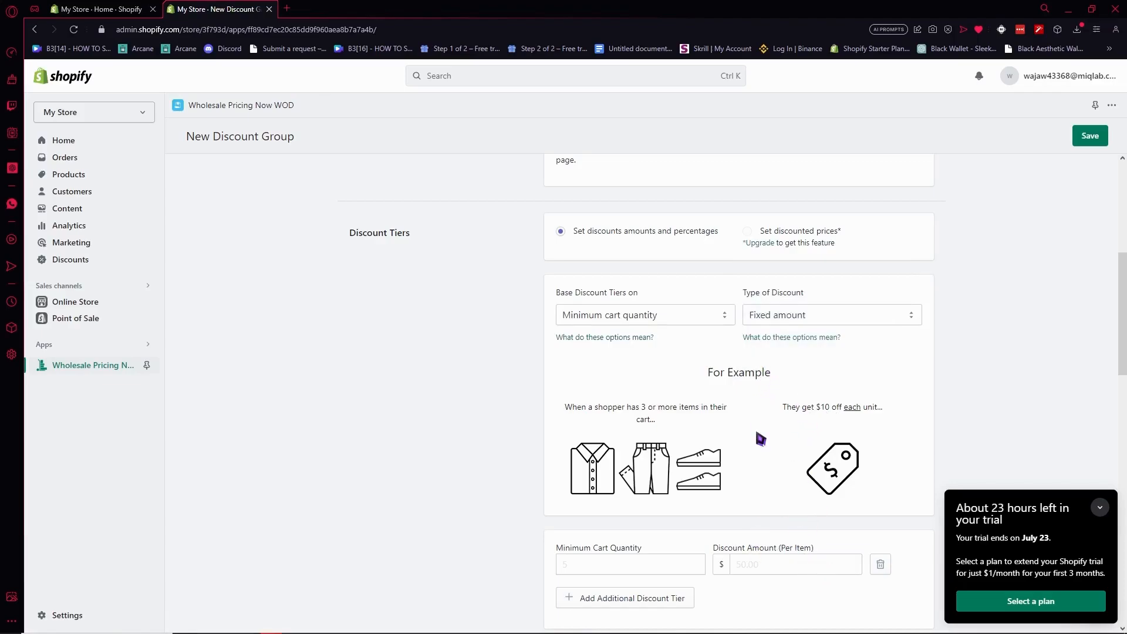
pyautogui.click(721, 318)
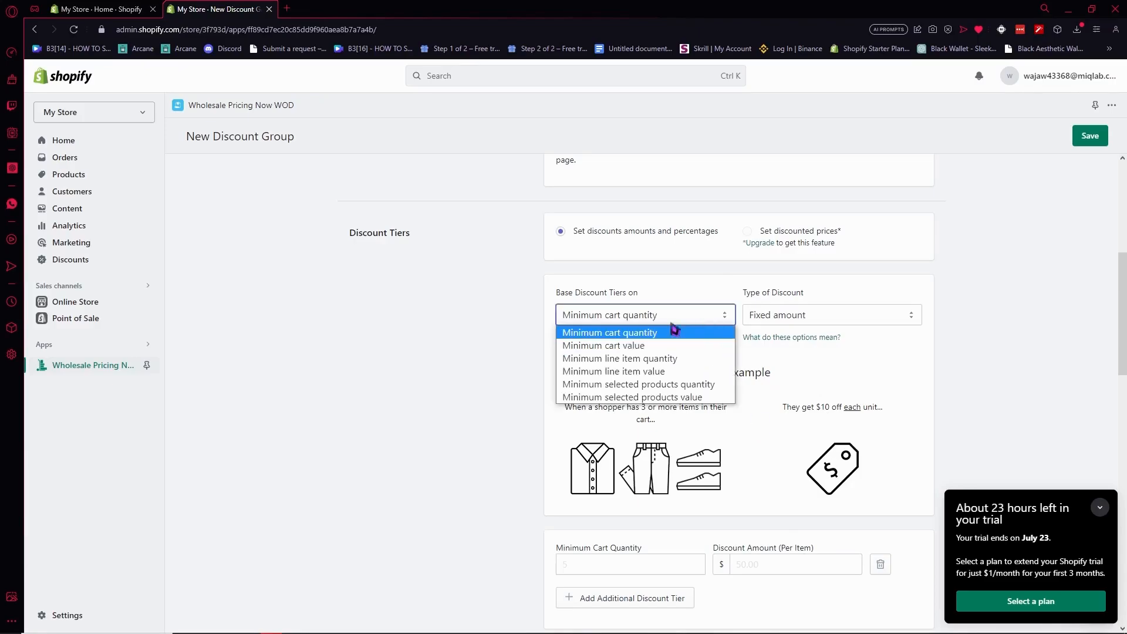
pyautogui.click(626, 336)
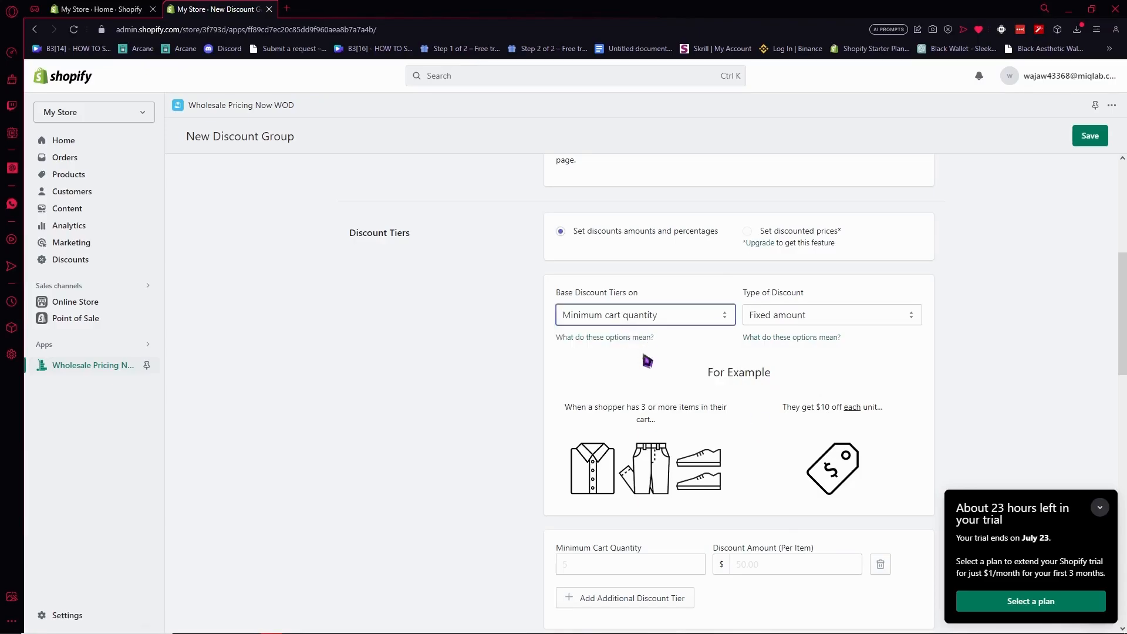
pyautogui.moveTo(572, 408); pyautogui.dragTo(700, 409)
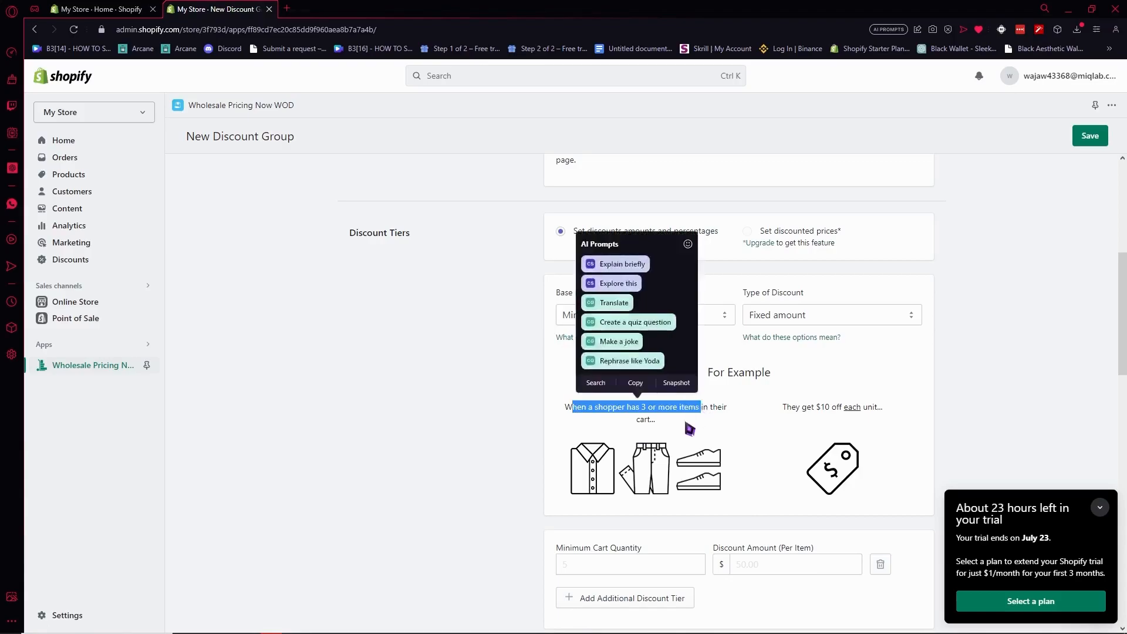
pyautogui.click(689, 429)
# - Set the type of discount to Percentage and read its example text
pyautogui.click(800, 315)
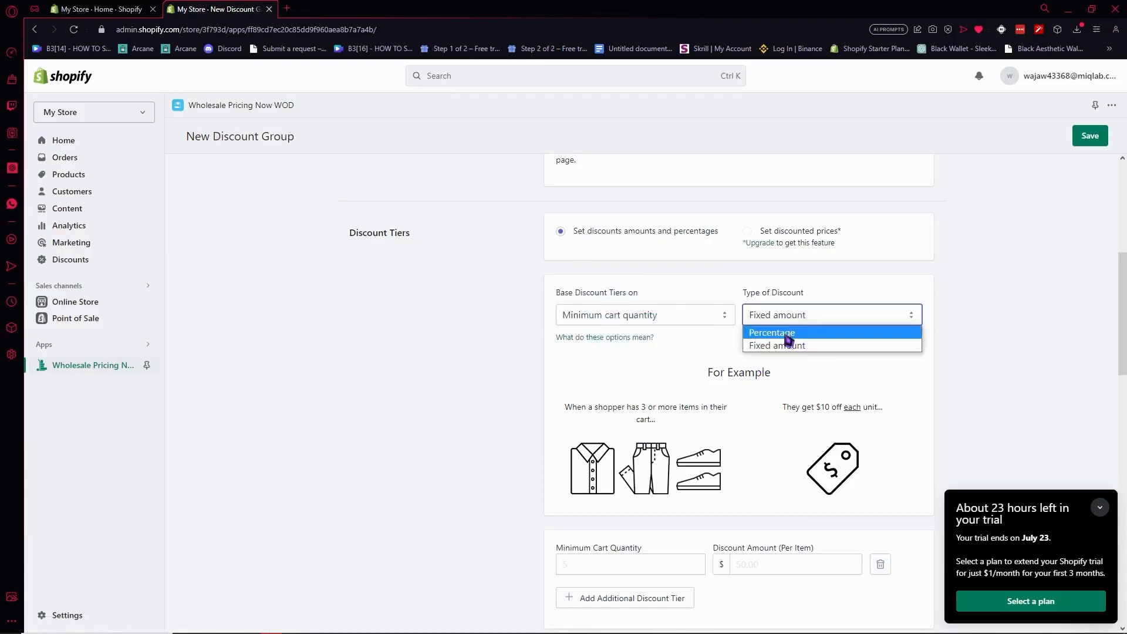
pyautogui.click(785, 333)
pyautogui.moveTo(795, 409); pyautogui.dragTo(843, 415)
pyautogui.click(800, 448)
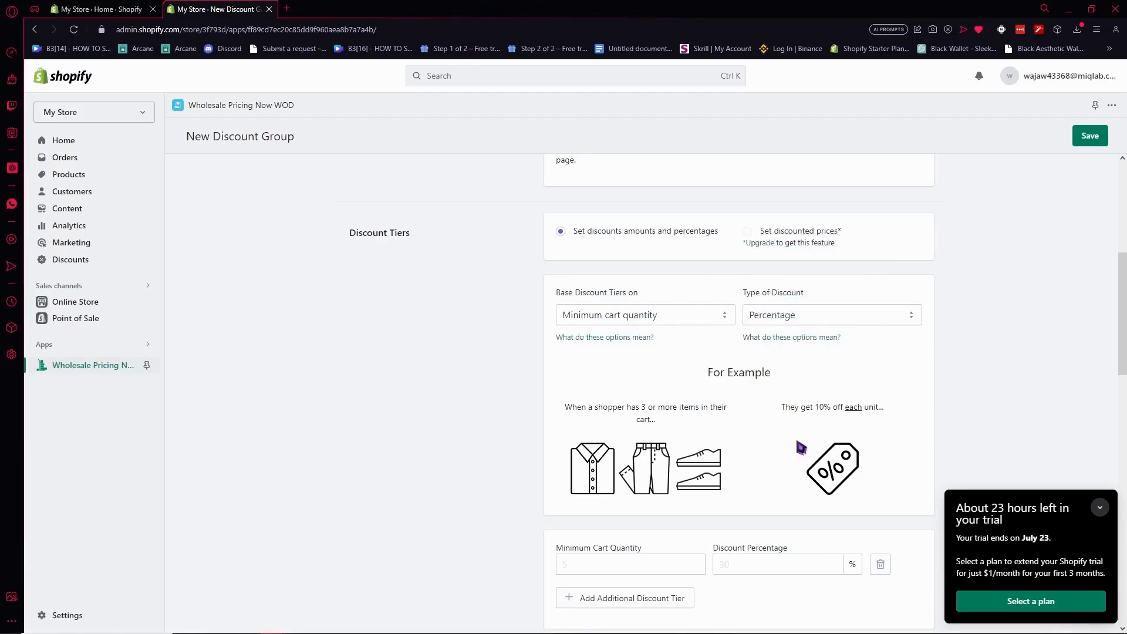
# - Set the discount tier to a minimum cart quantity of 3 with a 10% discount
pyautogui.scroll(-2, 742, 429)
pyautogui.click(603, 453)
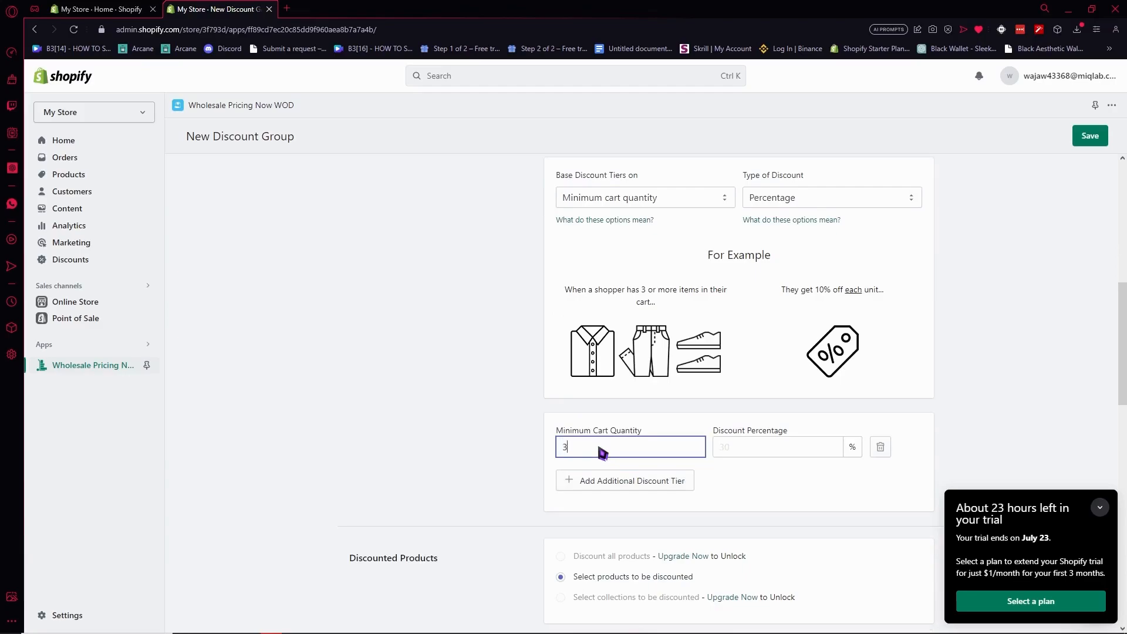
pyautogui.click(745, 455)
pyautogui.write('10')
# - Add SUNGLASS PREMIUM BY TK as the selected product to be discounted in the discount group
pyautogui.scroll(-2, 746, 458)
pyautogui.moveTo(589, 459); pyautogui.dragTo(690, 465)
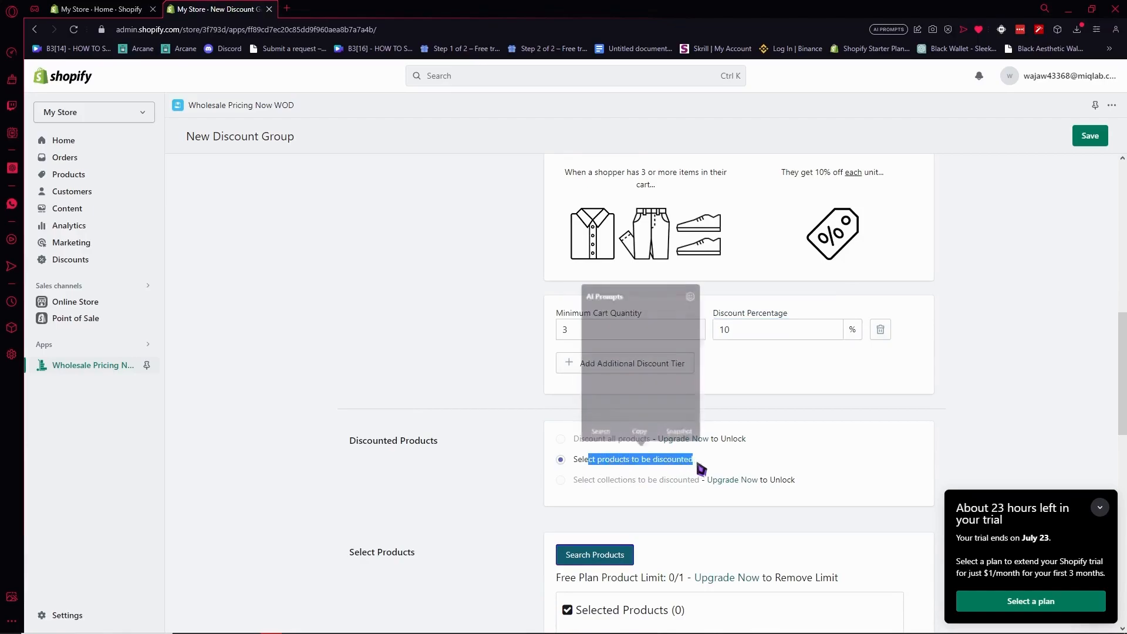
pyautogui.click(703, 468)
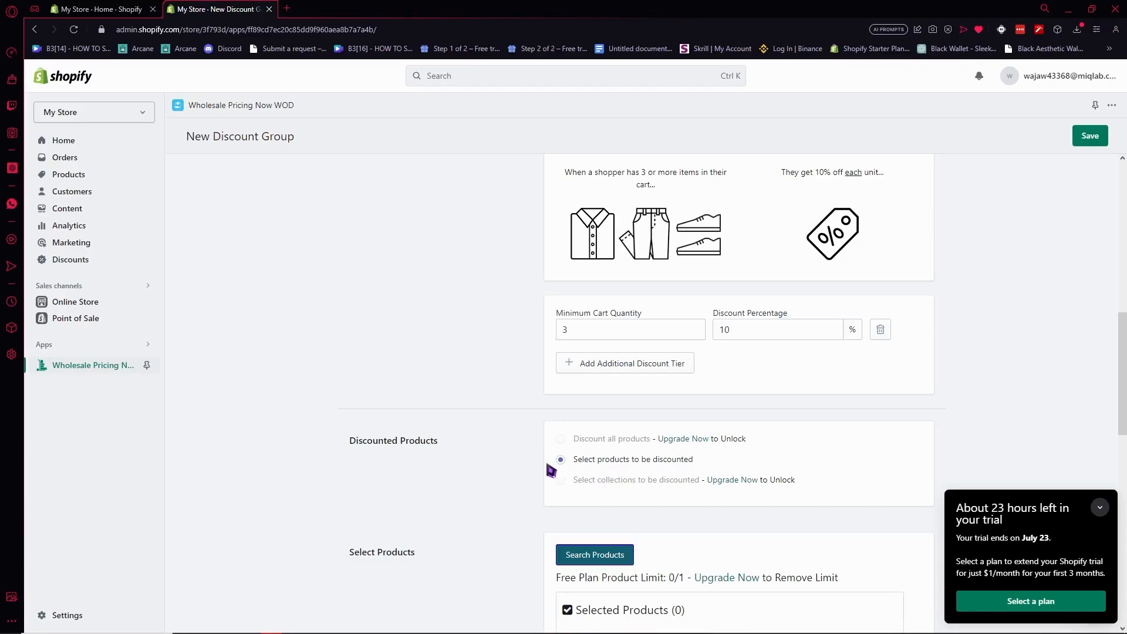
pyautogui.scroll(-4, 551, 465)
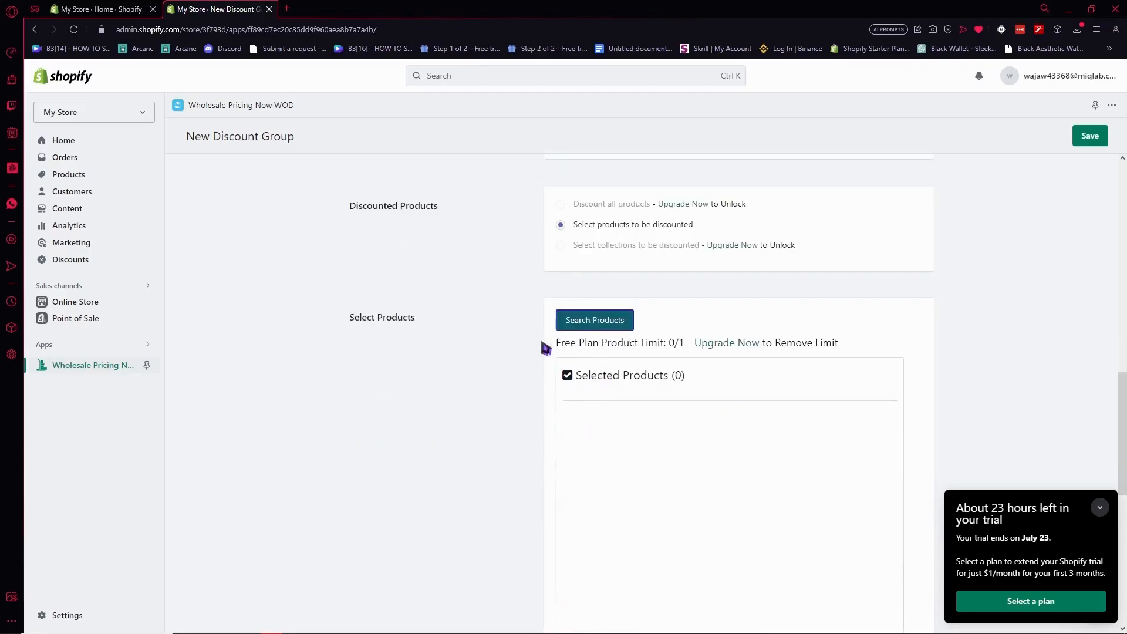
pyautogui.scroll(-2, 664, 443)
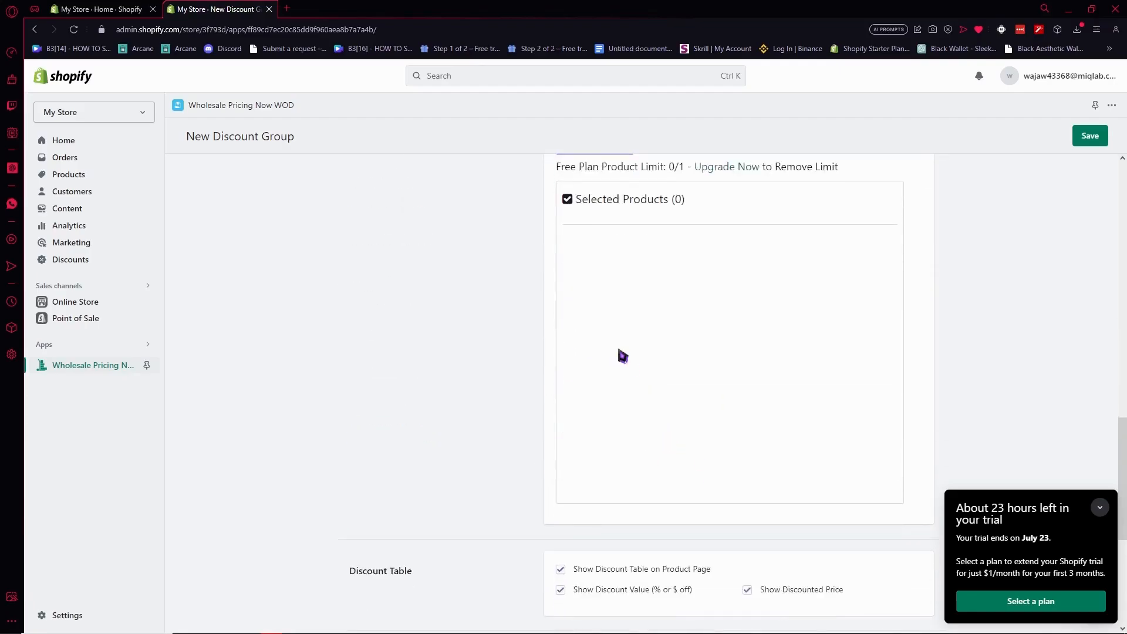
pyautogui.scroll(1, 574, 309)
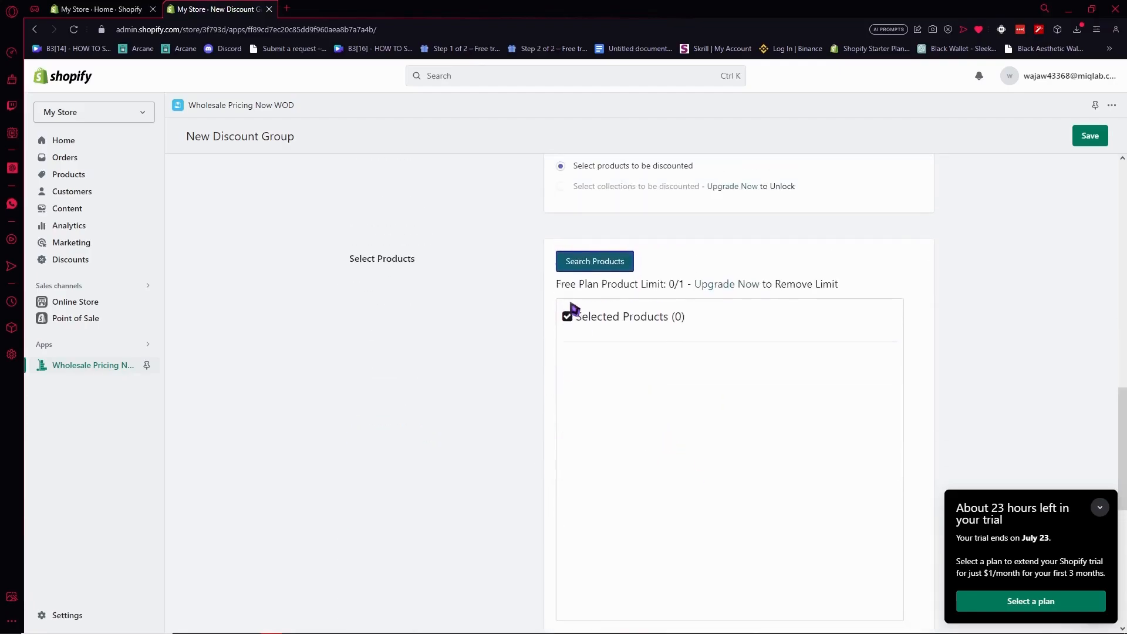
pyautogui.click(596, 277)
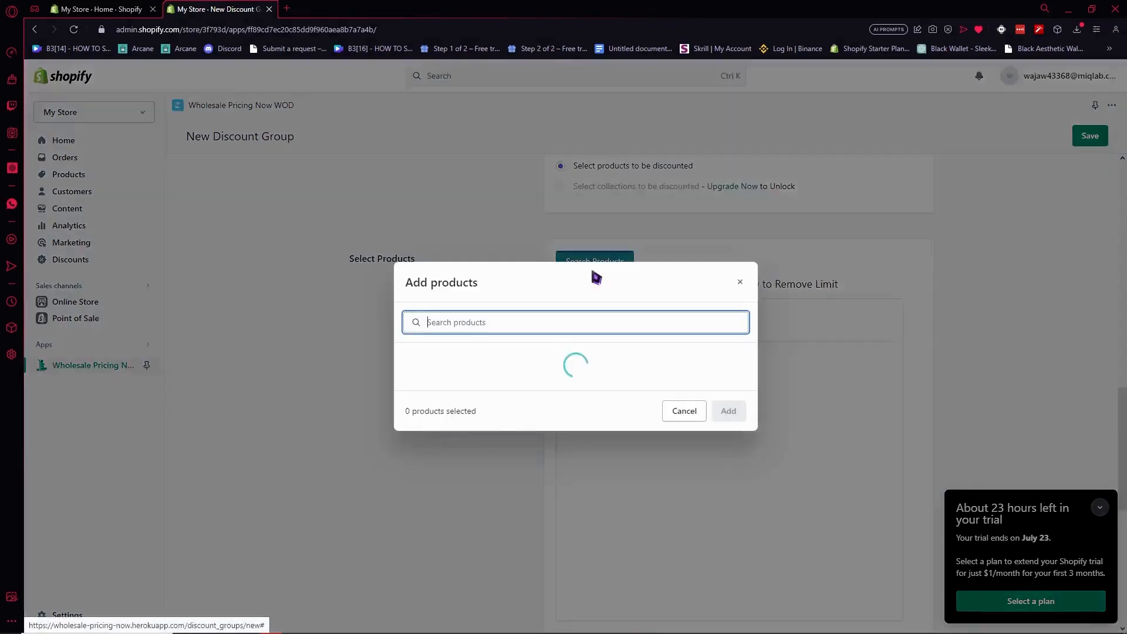
pyautogui.click(458, 286)
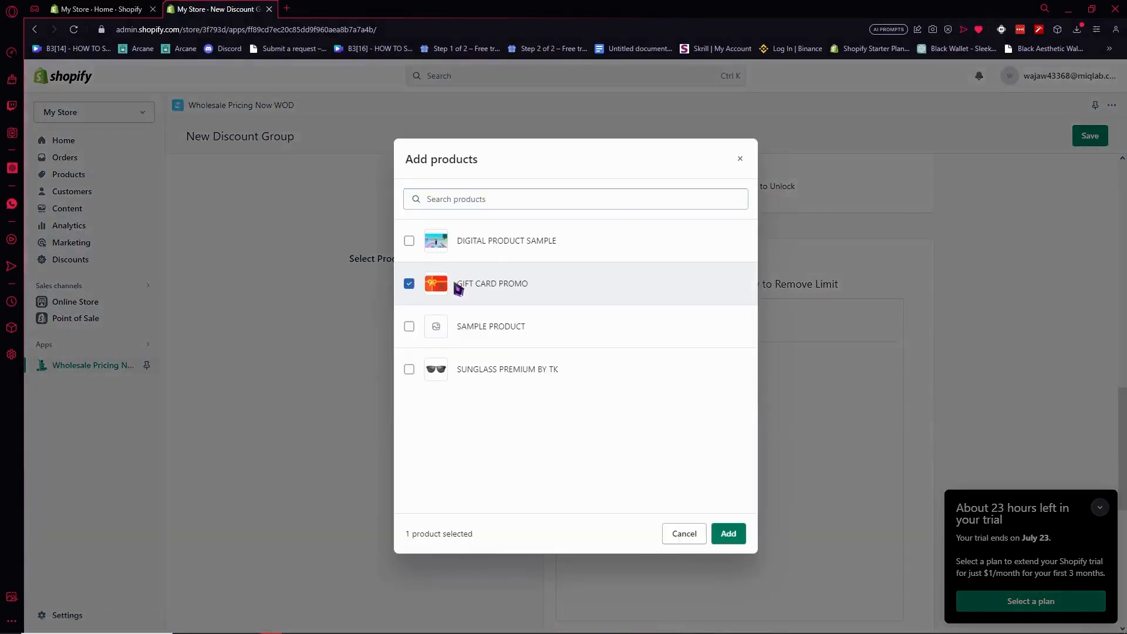
pyautogui.click(471, 379)
pyautogui.click(470, 291)
pyautogui.click(728, 533)
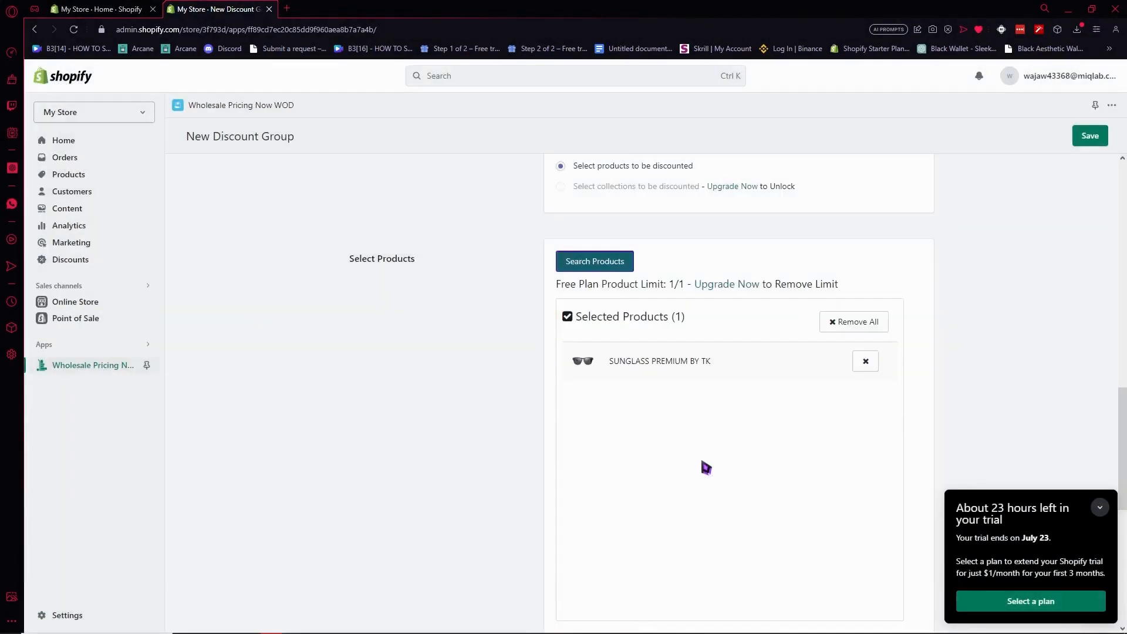
# - Review the discount table, shipping and tax settings, and save the discount group
pyautogui.scroll(-2, 681, 321)
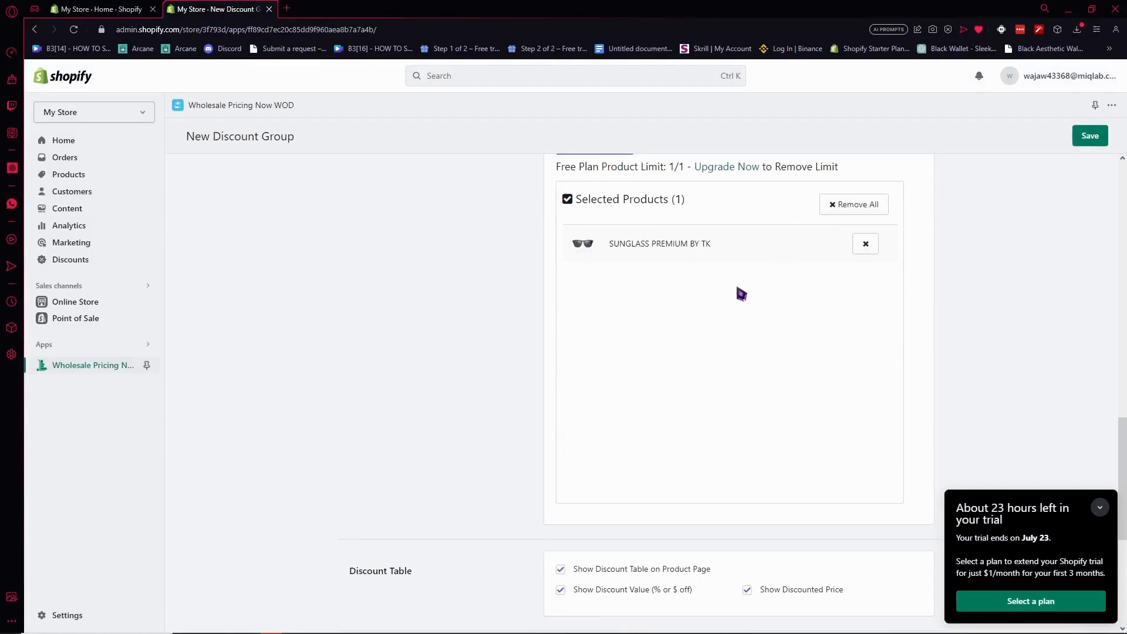
pyautogui.scroll(-5, 738, 287)
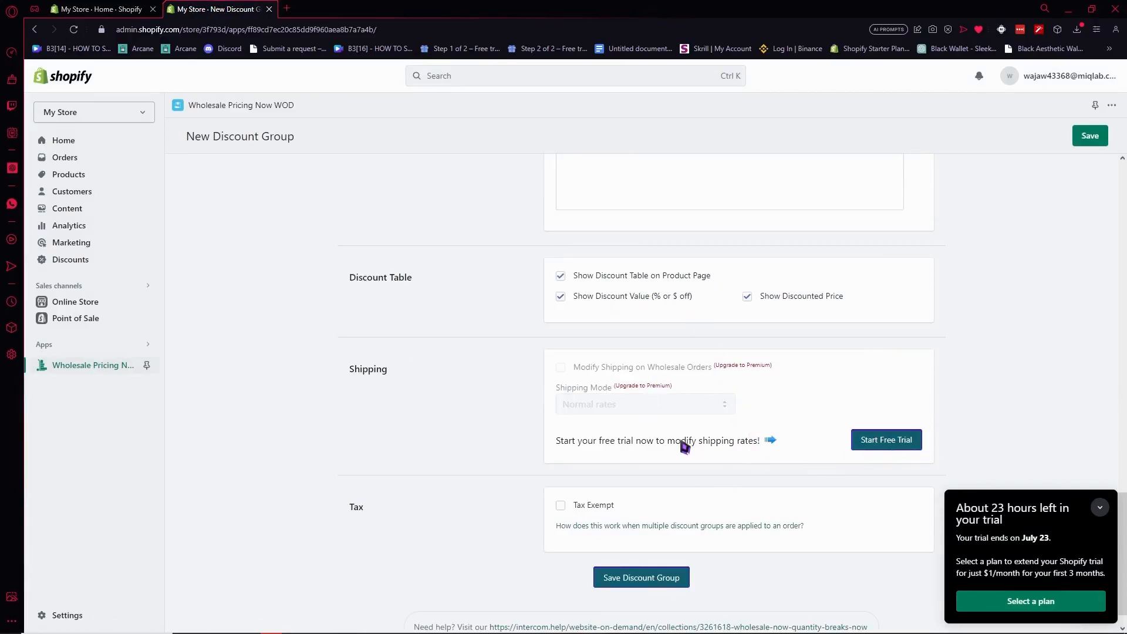
pyautogui.moveTo(574, 444); pyautogui.dragTo(716, 457)
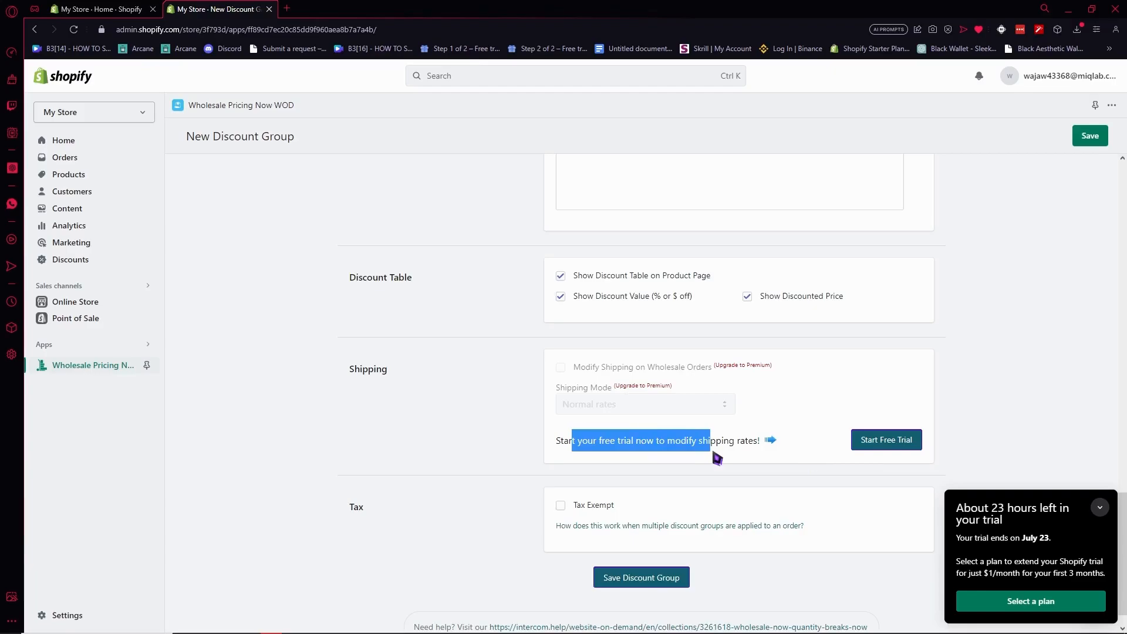
pyautogui.click(719, 457)
pyautogui.scroll(-1, 704, 463)
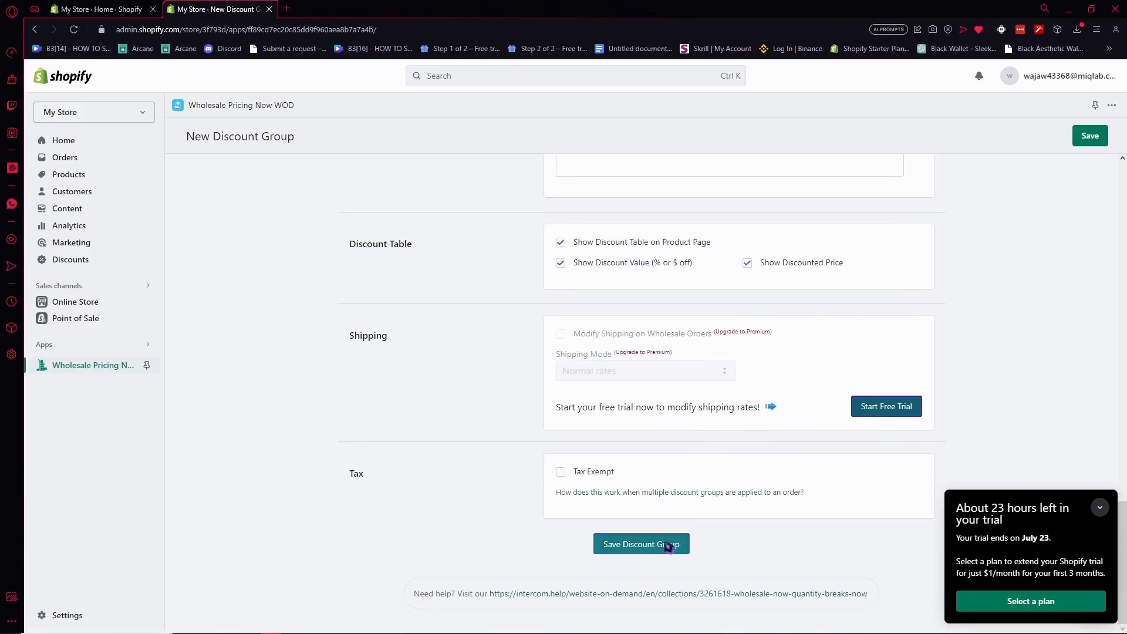
pyautogui.click(621, 546)
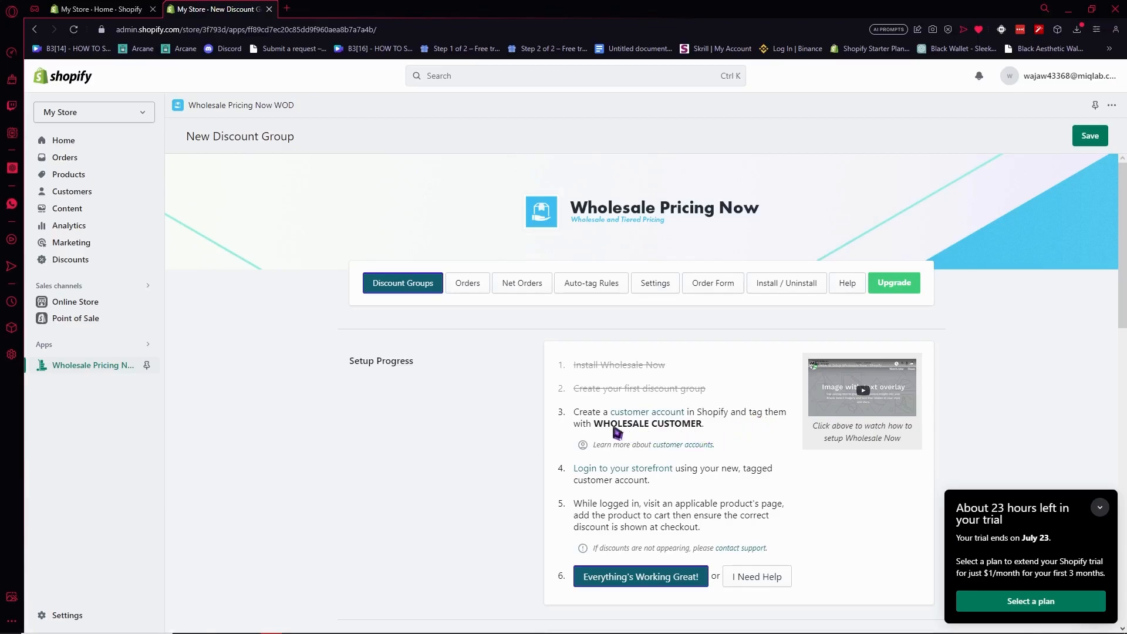
# - Read the remaining Setup Progress instructions on the customer account, storefront login and checkout discount test
pyautogui.scroll(-3, 664, 436)
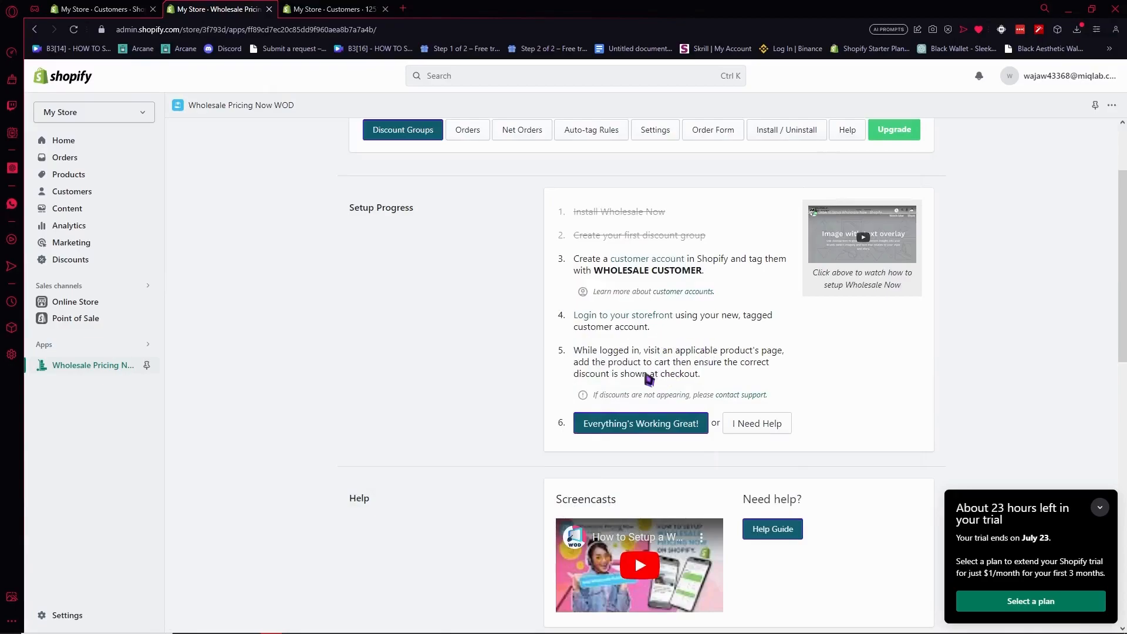
pyautogui.moveTo(596, 351); pyautogui.dragTo(648, 352)
pyautogui.click(686, 355)
pyautogui.scroll(1, 690, 373)
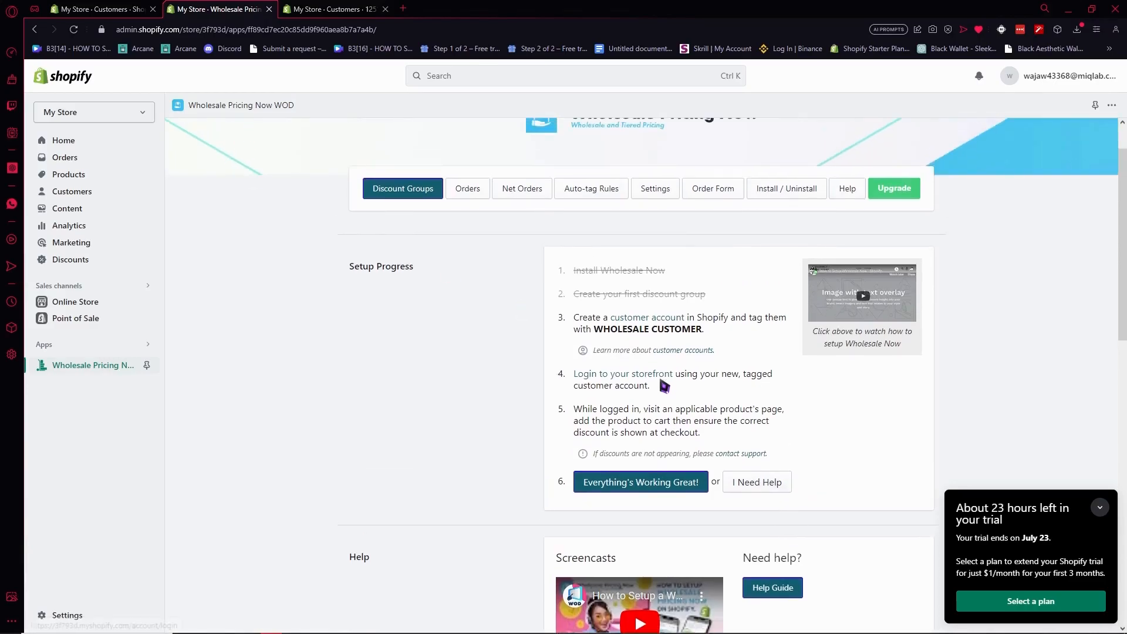